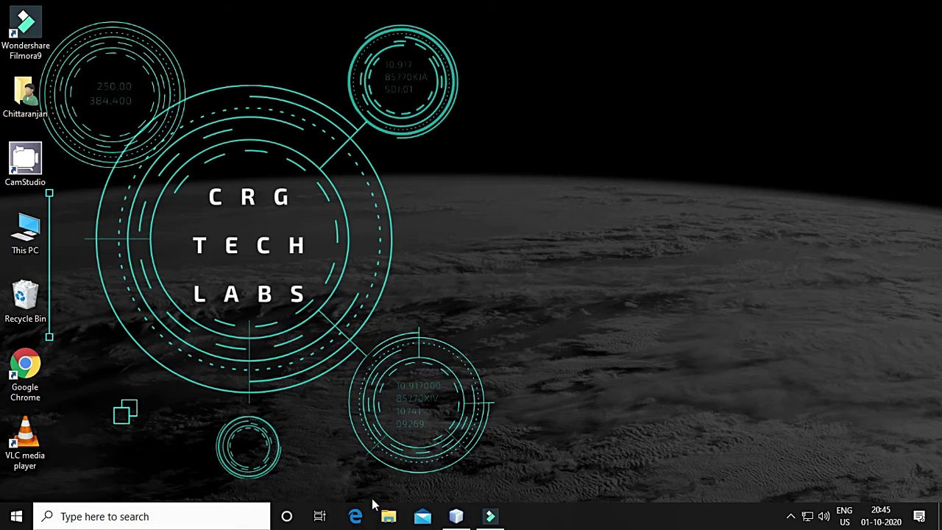
Launch Chrome and search Google for 'mysql installer'
{"action": "double_click", "coordinate": [42, 398]}
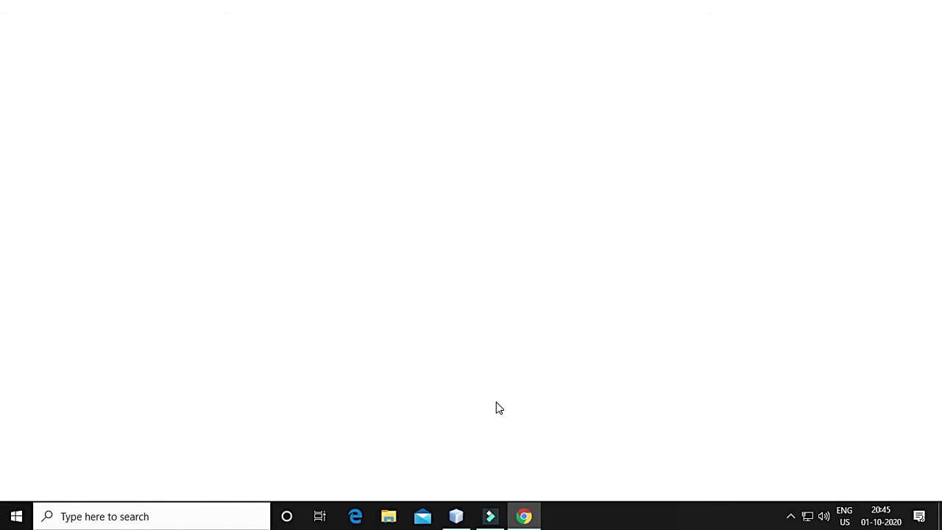
{"action": "left_click", "coordinate": [156, 36]}
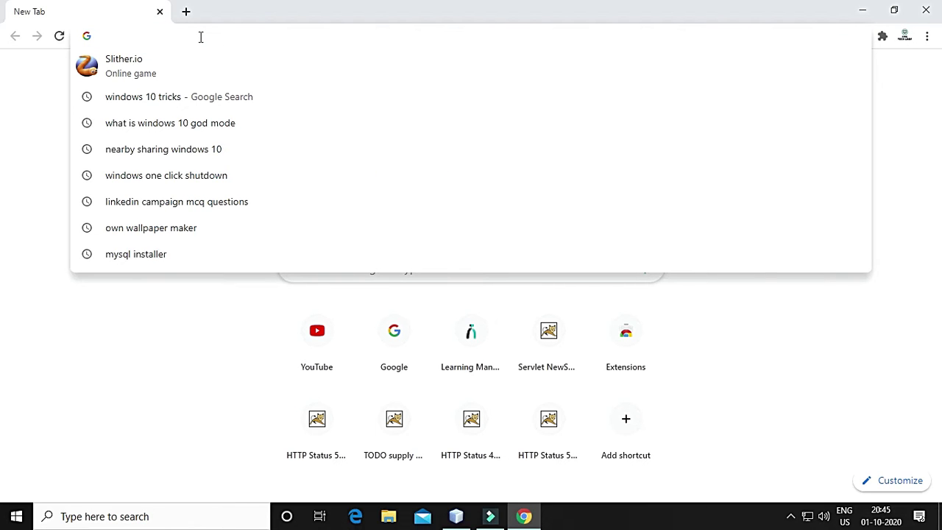
{"action": "type", "text": "mysq"}
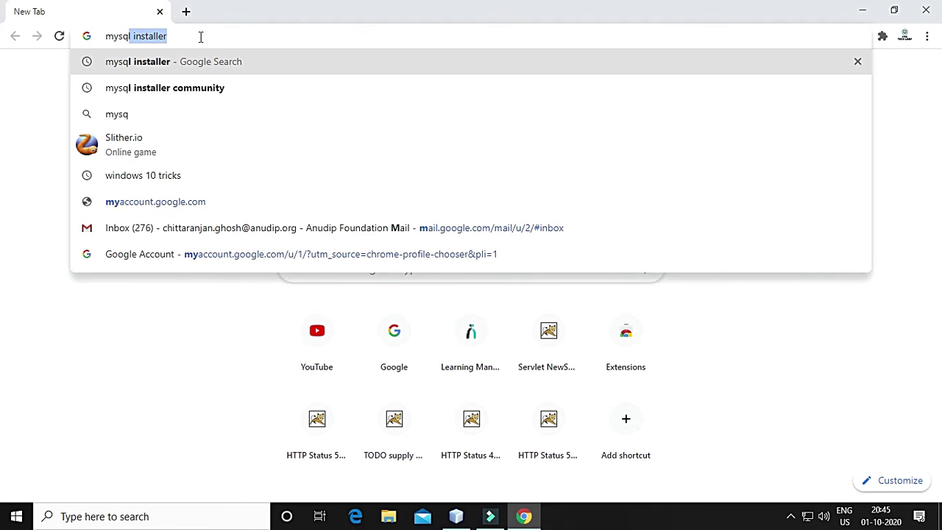
{"action": "type", "text": "l"}
{"action": "key", "text": "Return"}
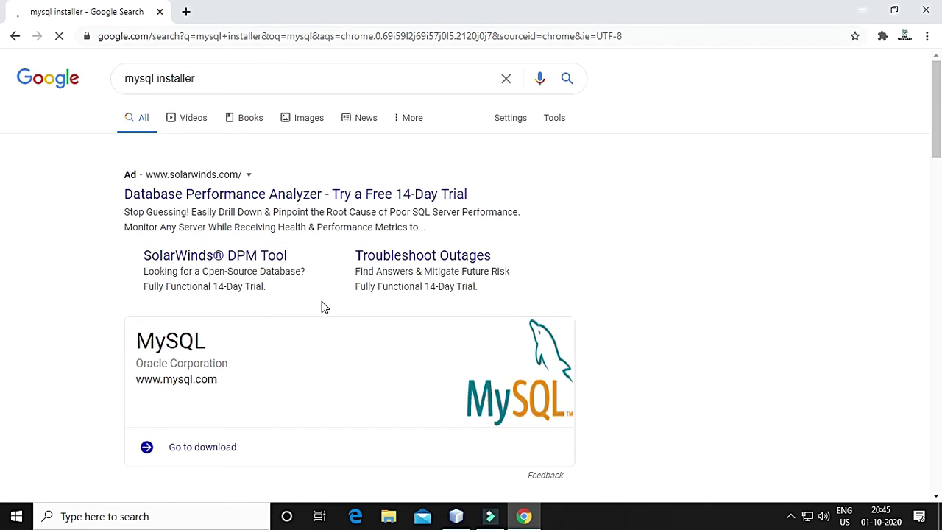
Open the MySQL Installer download page and download the 427.6M mysql-installer-community-8.0.21.0.msi
{"action": "scroll", "coordinate": [322, 307], "scroll_direction": "down", "scroll_amount": 3}
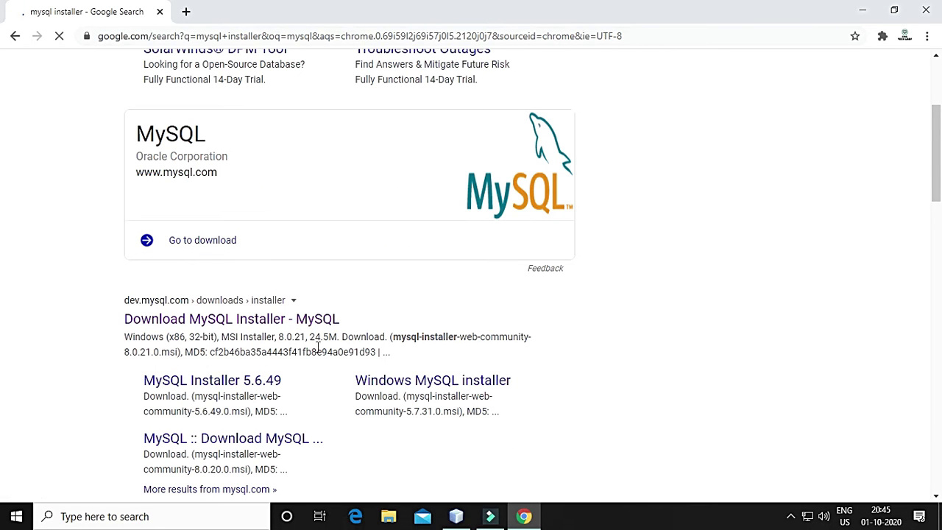
{"action": "left_click", "coordinate": [236, 321]}
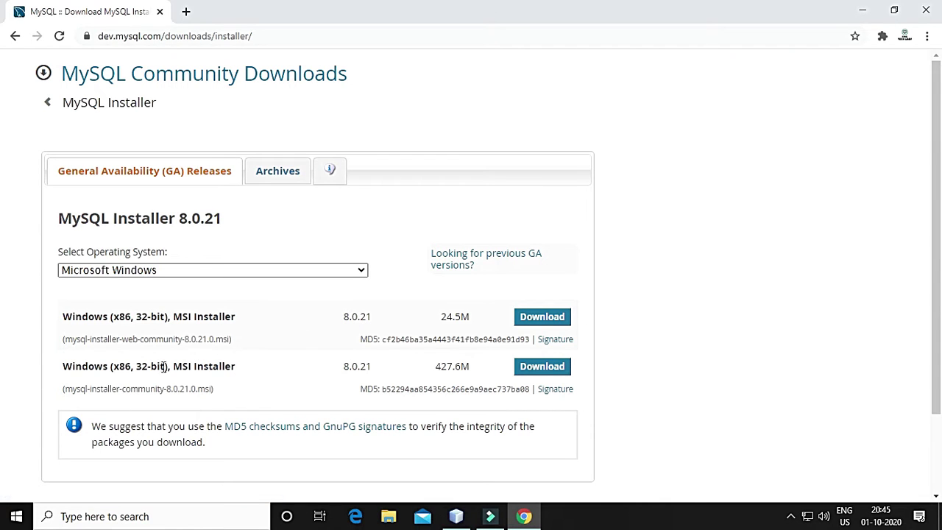
{"action": "left_click_drag", "start_coordinate": [128, 339], "coordinate": [171, 340]}
{"action": "left_click_drag", "start_coordinate": [65, 389], "coordinate": [185, 388]}
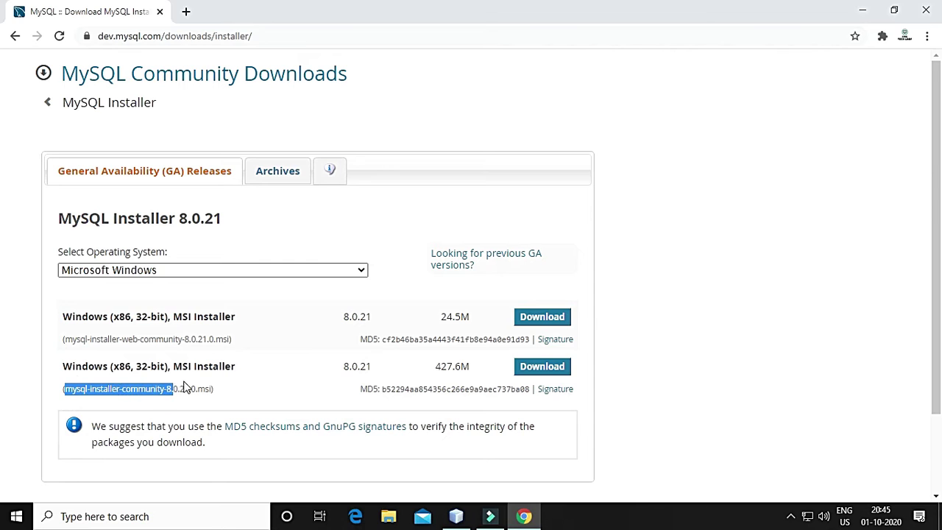
{"action": "left_click", "coordinate": [212, 389]}
{"action": "left_click_drag", "start_coordinate": [63, 389], "coordinate": [211, 389]}
{"action": "left_click", "coordinate": [547, 374]}
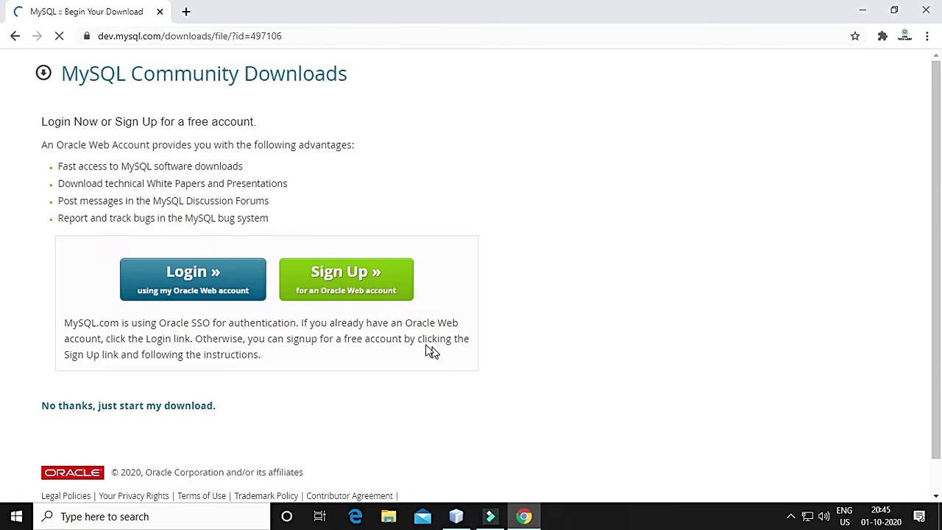
Start the installer download without signing in, cancel it, and close Chrome
{"action": "left_click", "coordinate": [190, 405]}
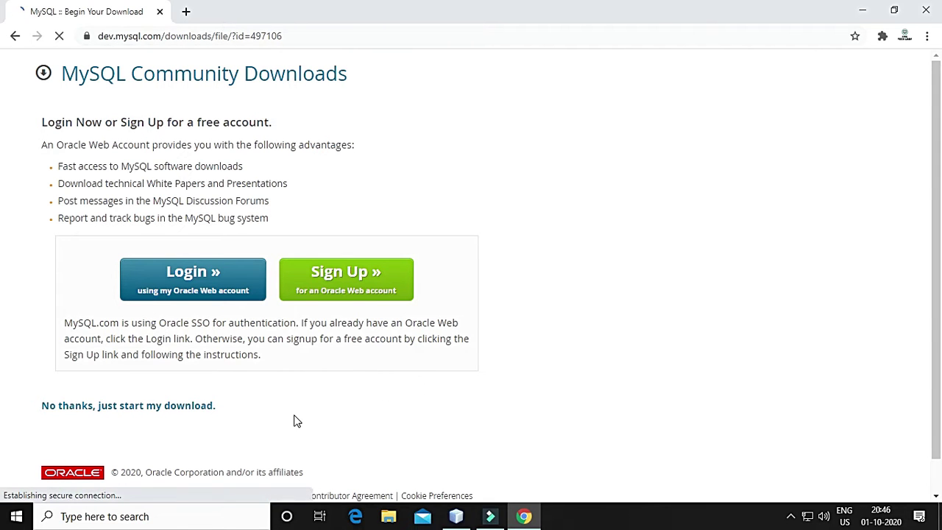
{"action": "left_click", "coordinate": [109, 409]}
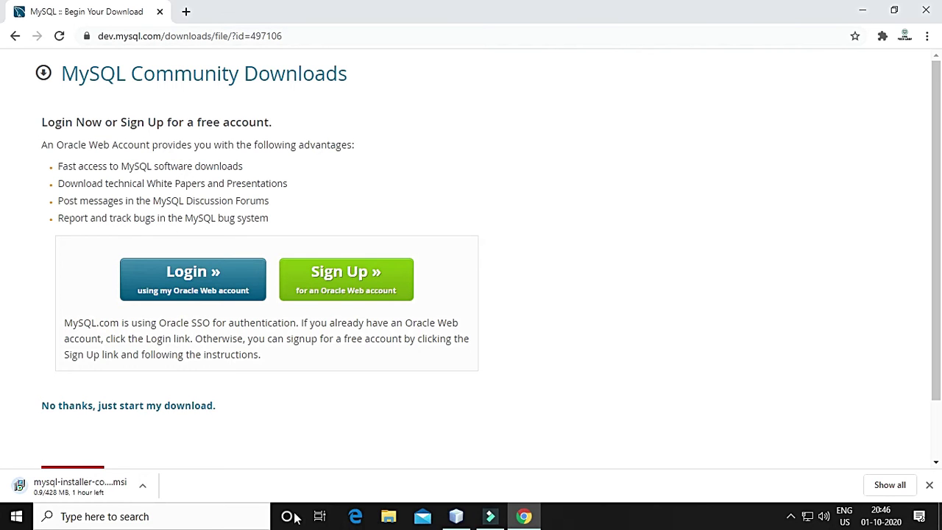
{"action": "left_click", "coordinate": [146, 489]}
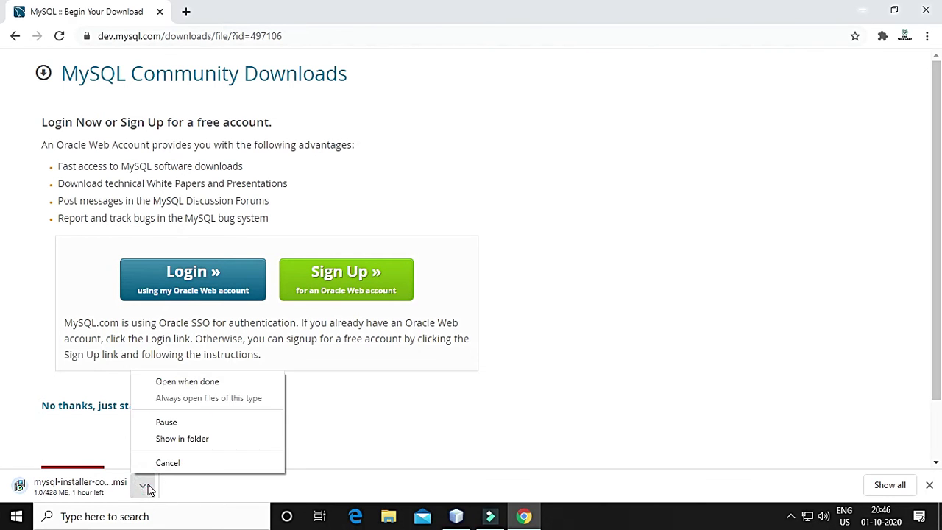
{"action": "left_click", "coordinate": [257, 461]}
{"action": "left_click", "coordinate": [929, 486]}
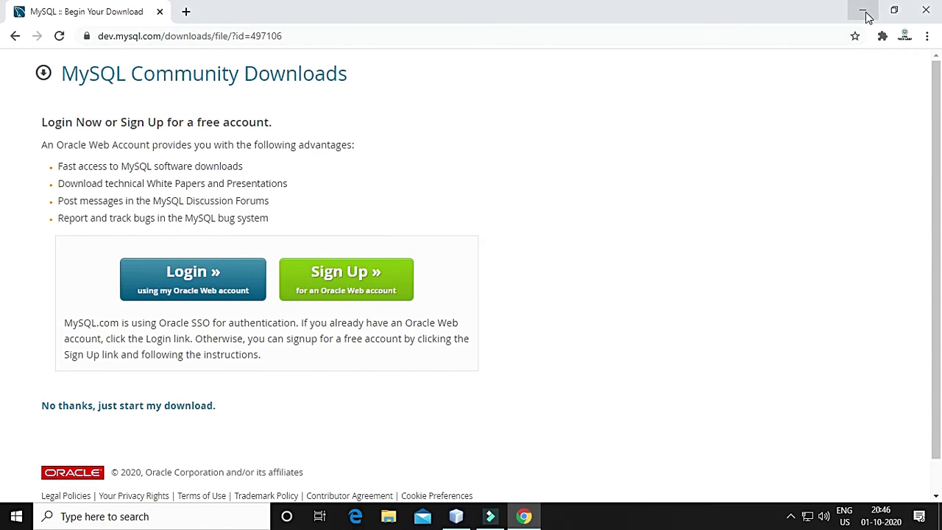
{"action": "left_click", "coordinate": [927, 12]}
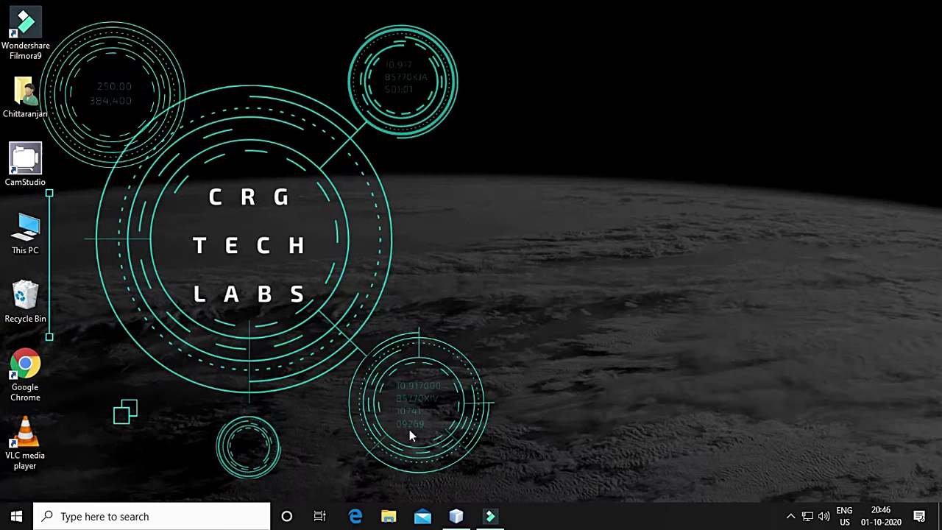
Run mysql-installer-community-8.0.21.0 from the Downloads folder, then minimize File Explorer
{"action": "left_click", "coordinate": [389, 517]}
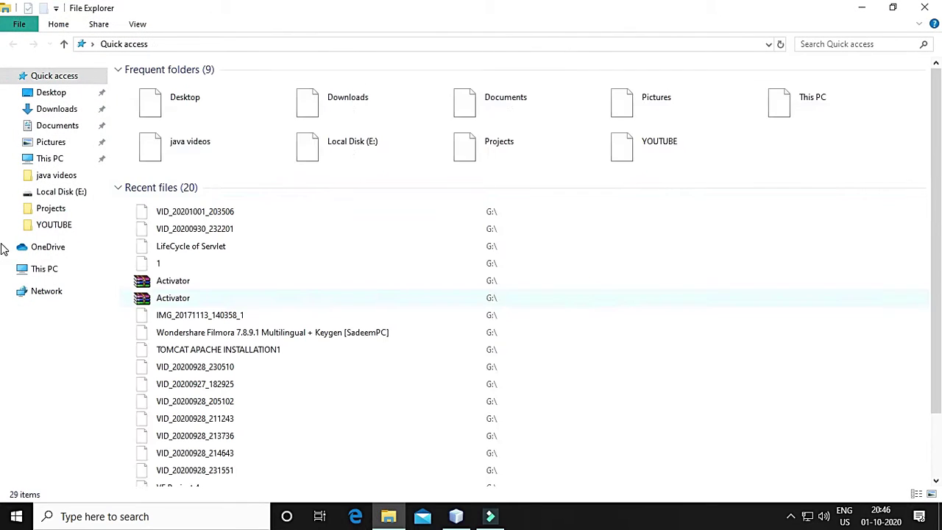
{"action": "left_click", "coordinate": [56, 109]}
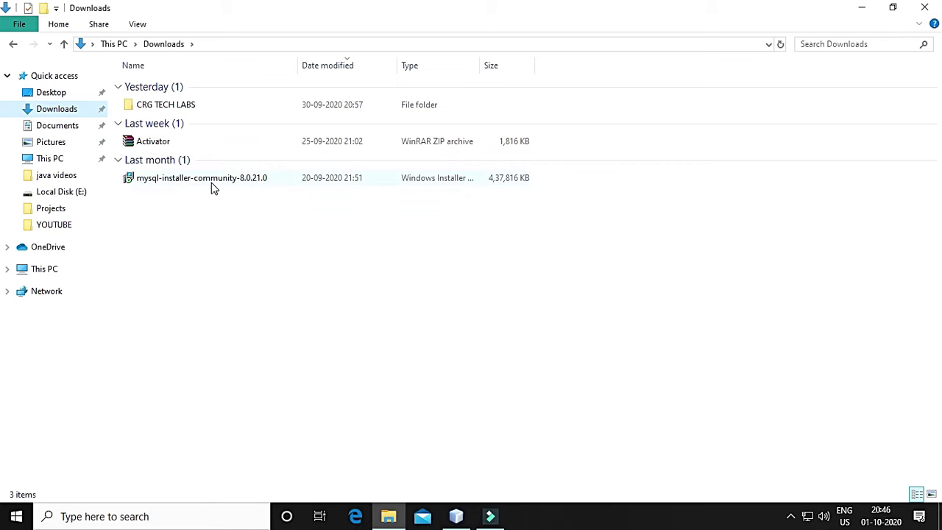
{"action": "mouse_move", "coordinate": [212, 186]}
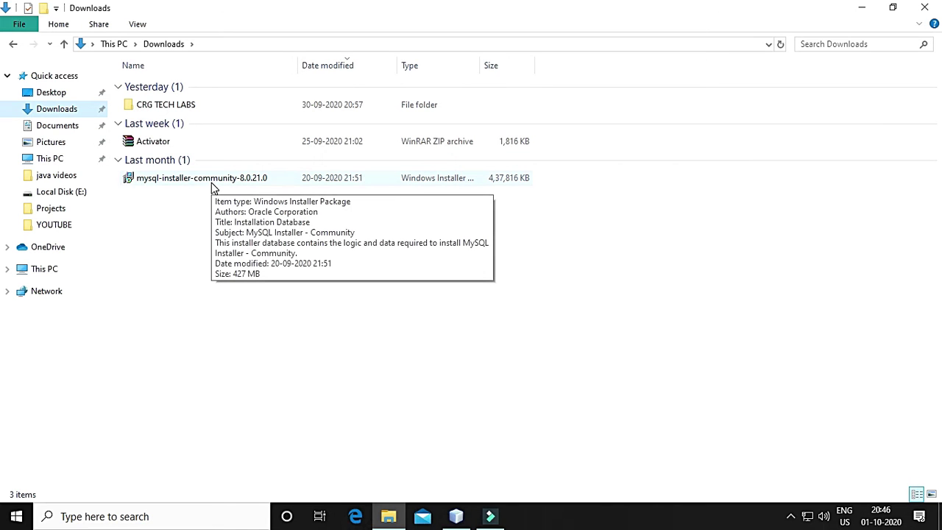
{"action": "double_click", "coordinate": [206, 181]}
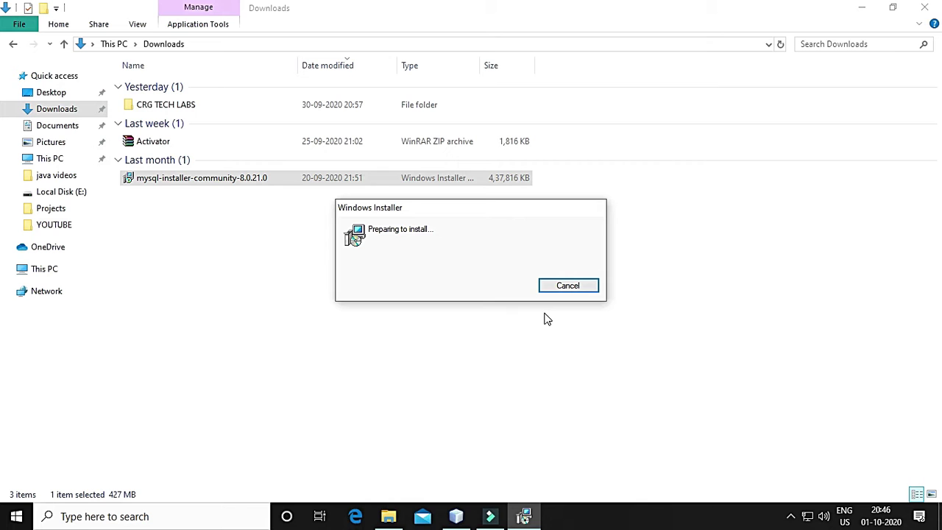
{"action": "left_click", "coordinate": [862, 8]}
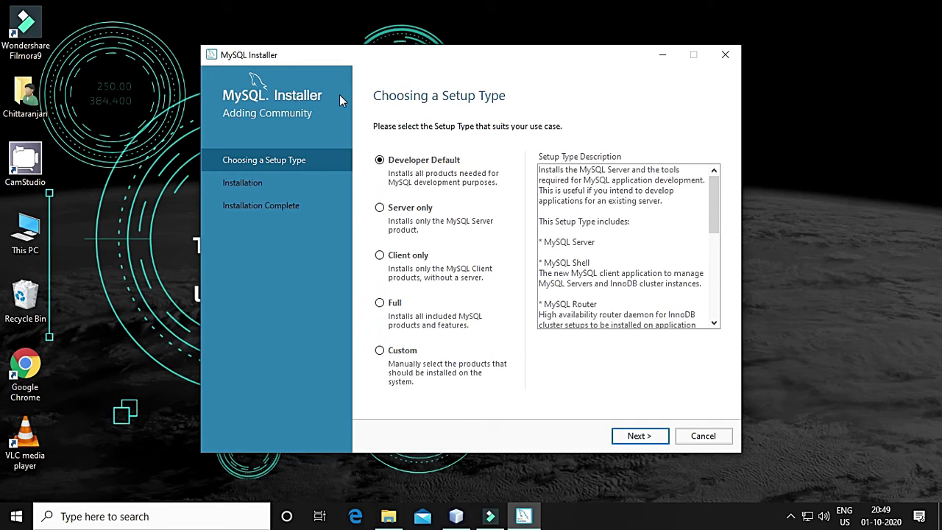
Select the Custom setup type and continue
{"action": "left_click", "coordinate": [402, 352]}
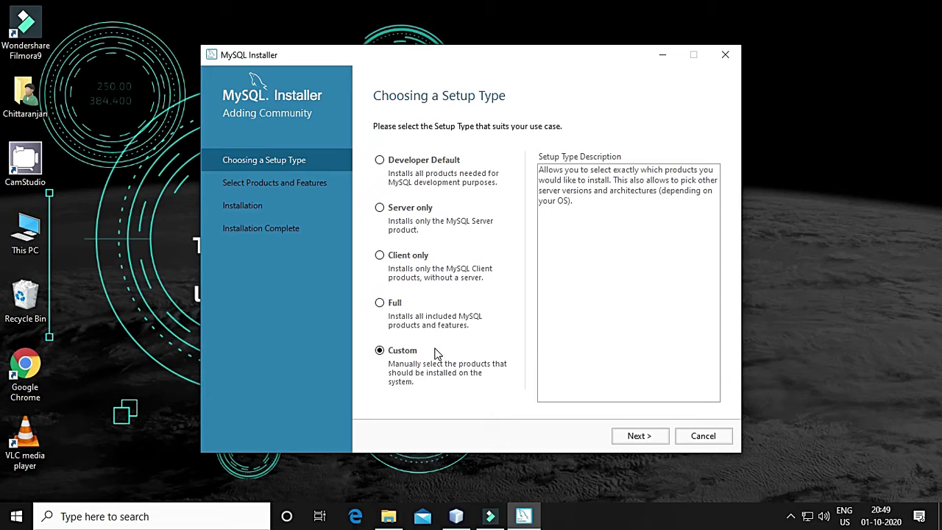
{"action": "left_click", "coordinate": [625, 439]}
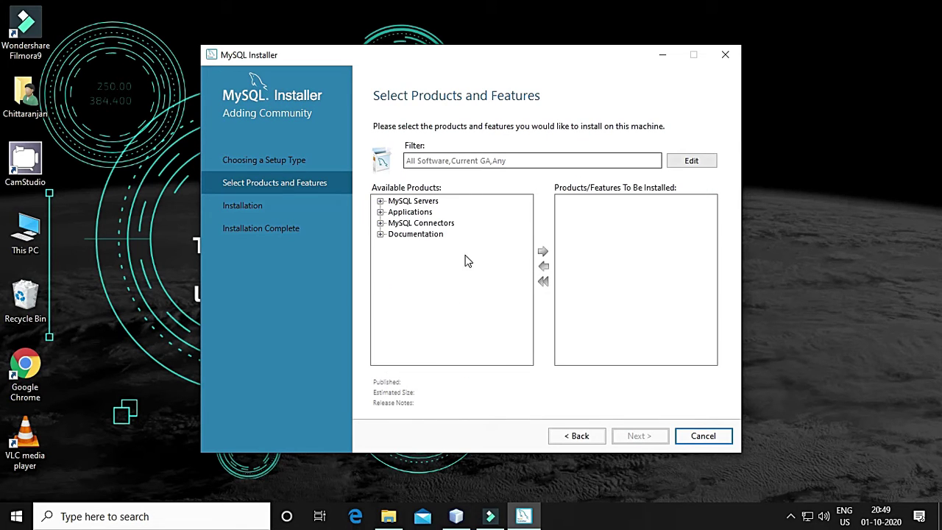
Expand the MySQL Servers, Applications, Connectors and Documentation groups in Available Products
{"action": "left_click", "coordinate": [380, 201]}
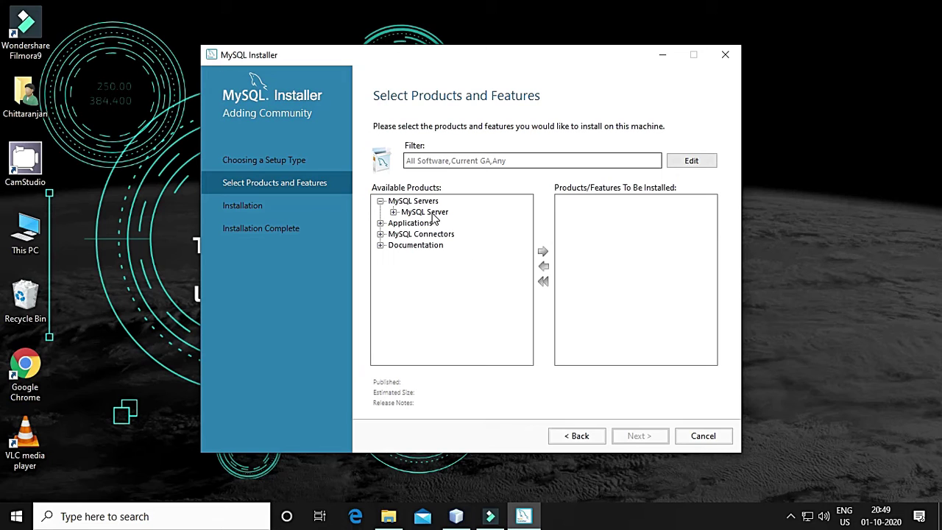
{"action": "left_click", "coordinate": [394, 212]}
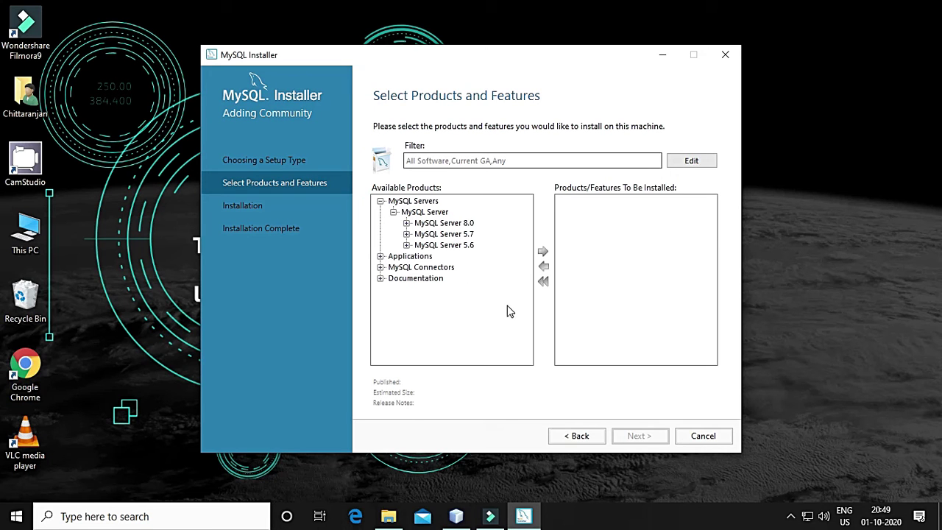
{"action": "left_click", "coordinate": [381, 257]}
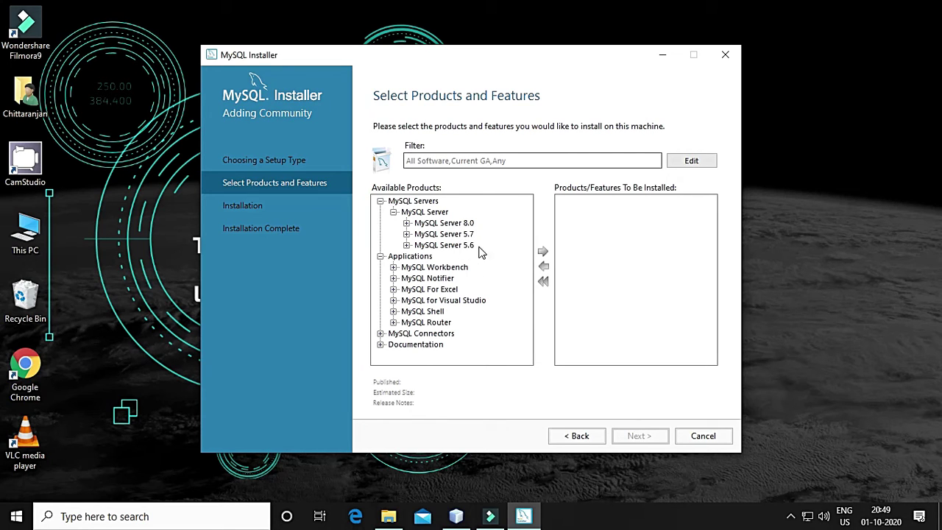
{"action": "left_click", "coordinate": [380, 335]}
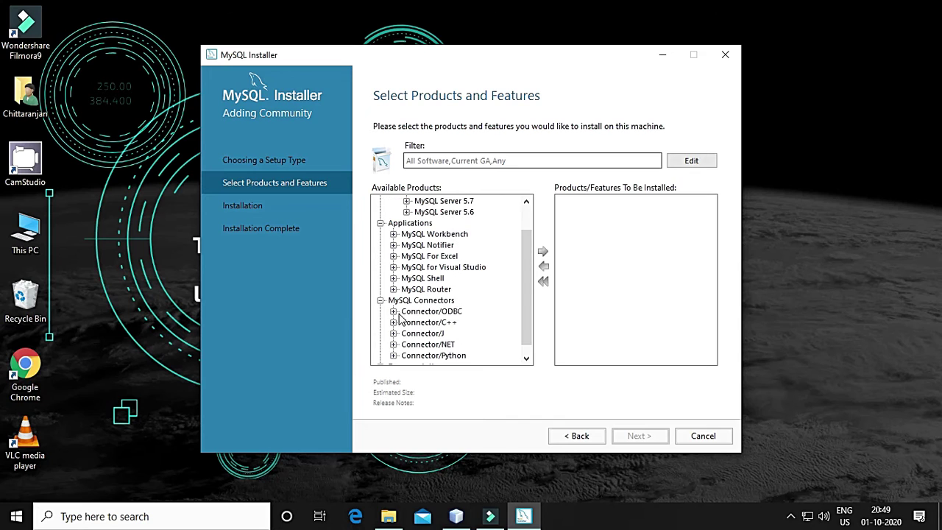
{"action": "scroll", "coordinate": [458, 327], "scroll_direction": "down", "scroll_amount": 1}
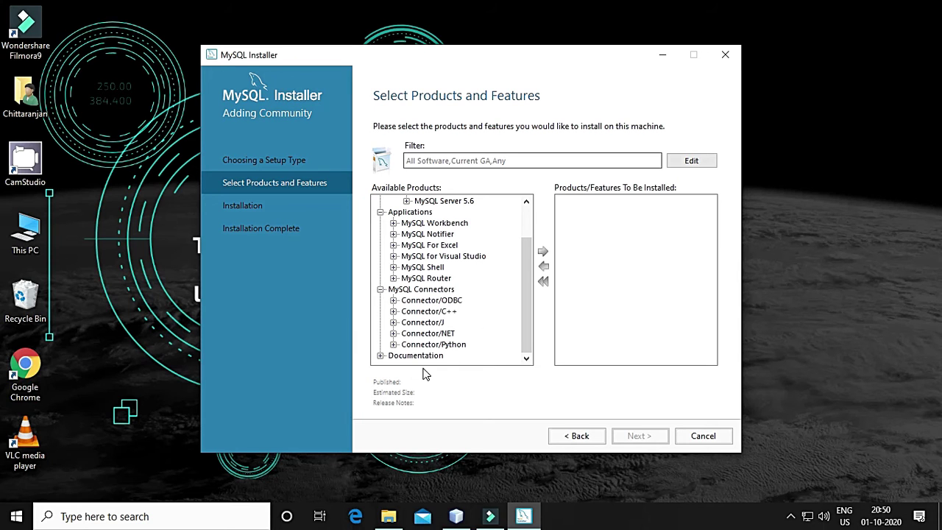
{"action": "left_click", "coordinate": [381, 355]}
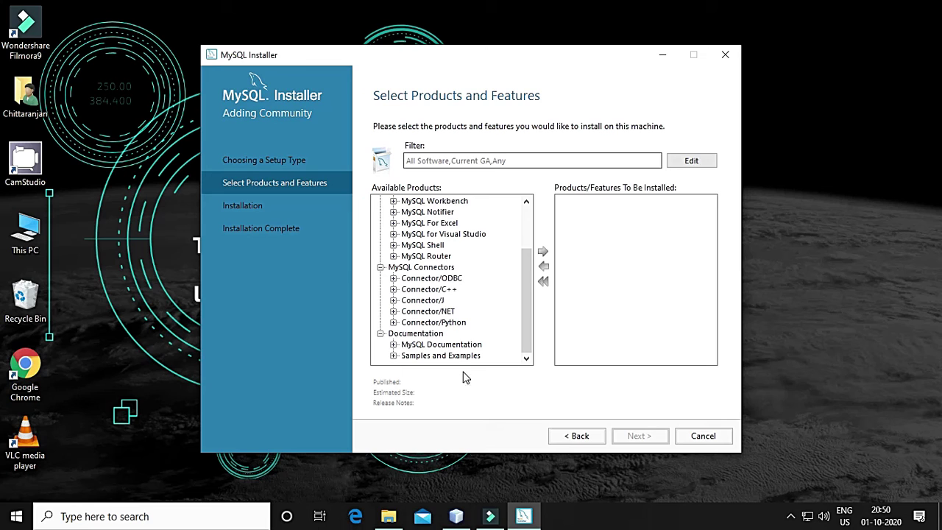
{"action": "scroll", "coordinate": [491, 313], "scroll_direction": "up", "scroll_amount": 2}
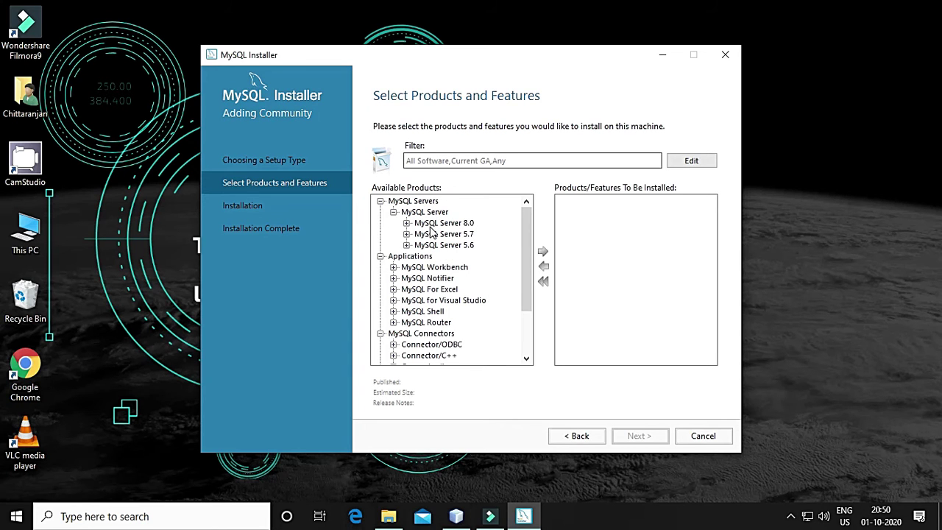
Add MySQL Server 8.0.21 - X64 to the products to be installed
{"action": "left_click", "coordinate": [431, 225]}
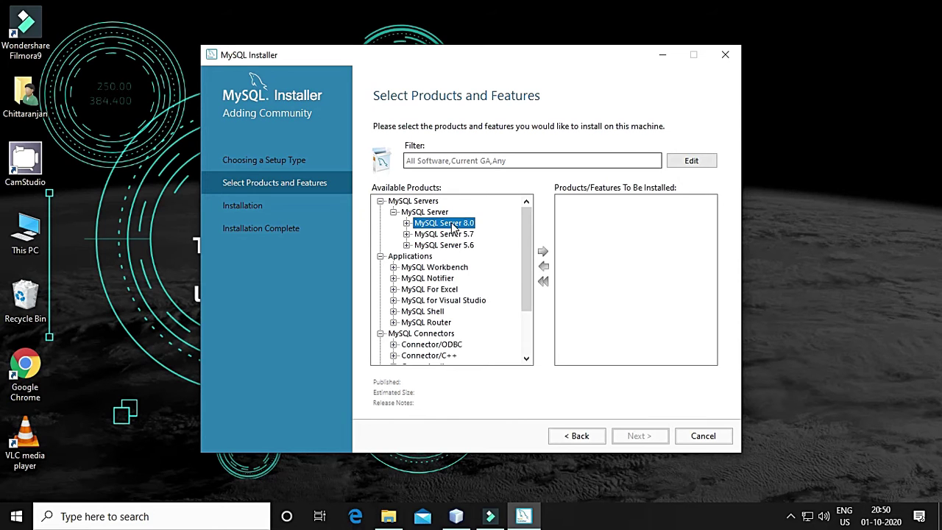
{"action": "double_click", "coordinate": [451, 226]}
{"action": "scroll", "coordinate": [497, 286], "scroll_direction": "up", "scroll_amount": 1}
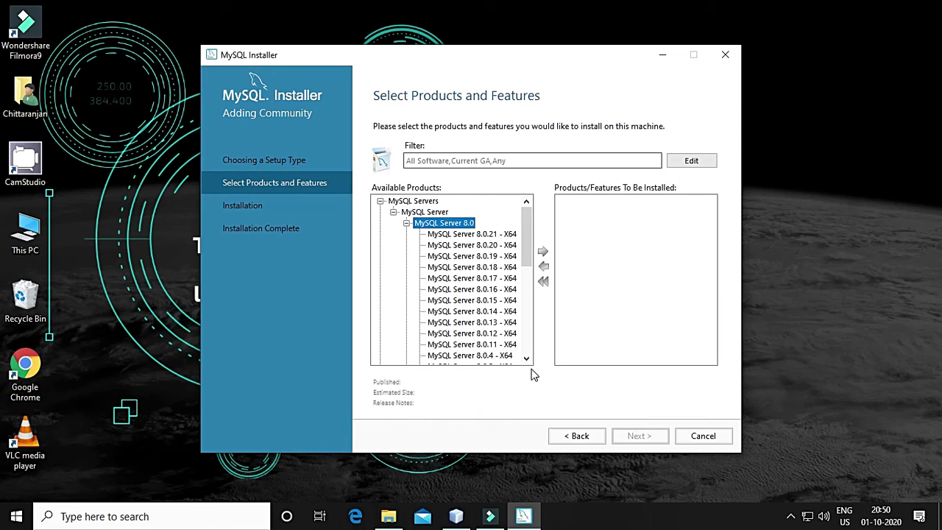
{"action": "left_click", "coordinate": [487, 236]}
{"action": "left_click", "coordinate": [543, 252]}
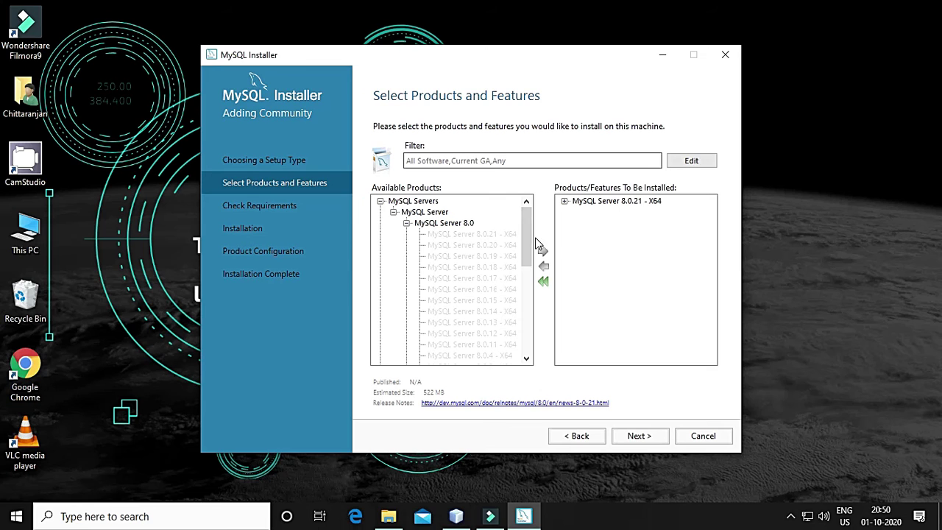
{"action": "left_click", "coordinate": [407, 223]}
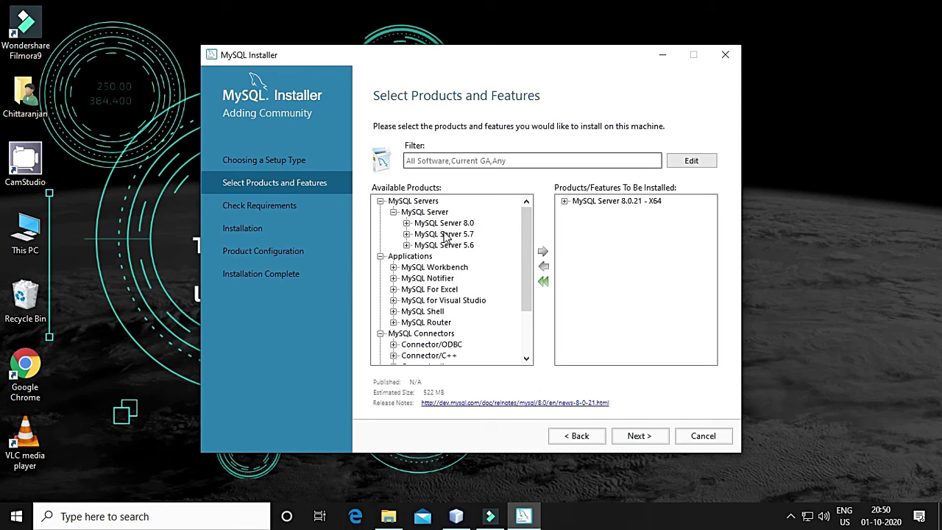
Add MySQL Workbench 8.0.21 - X64 to the products to be installed
{"action": "double_click", "coordinate": [455, 268]}
{"action": "left_click", "coordinate": [464, 279]}
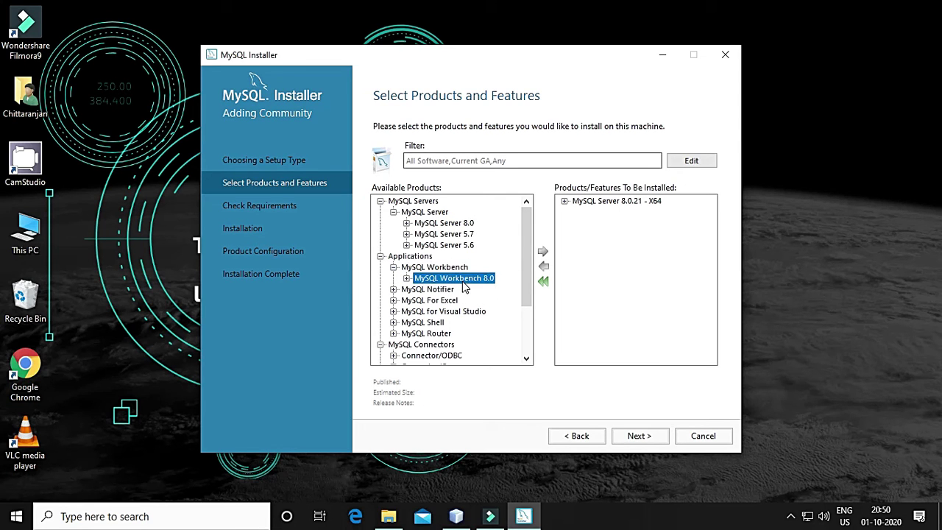
{"action": "double_click", "coordinate": [465, 280]}
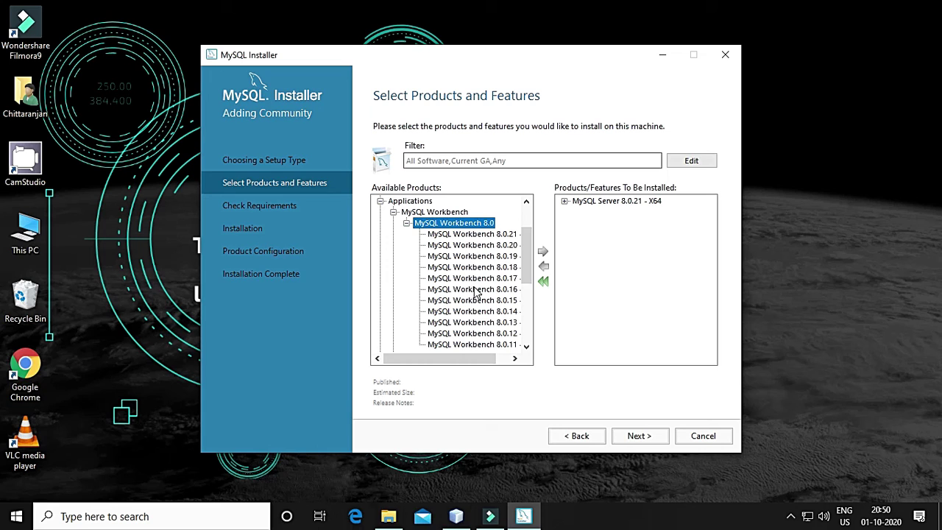
{"action": "left_click", "coordinate": [492, 235]}
{"action": "left_click", "coordinate": [543, 251]}
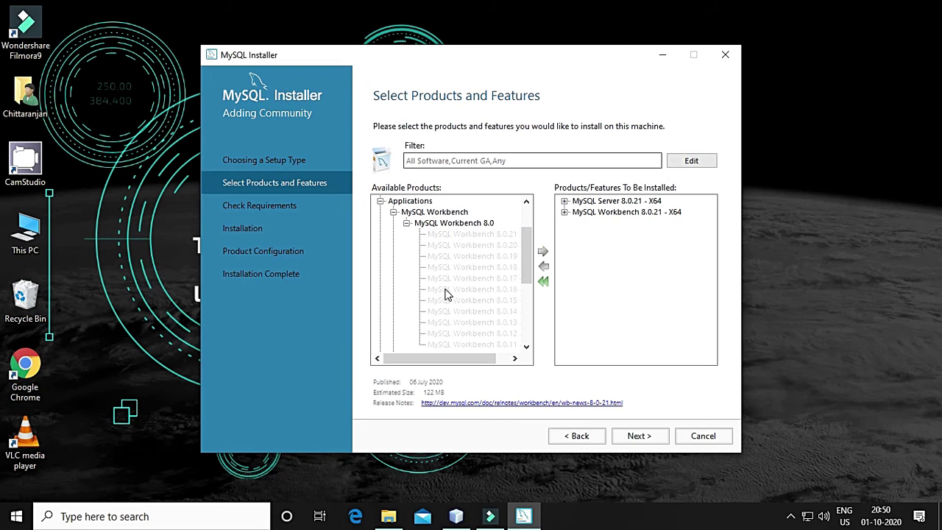
{"action": "left_click", "coordinate": [406, 224]}
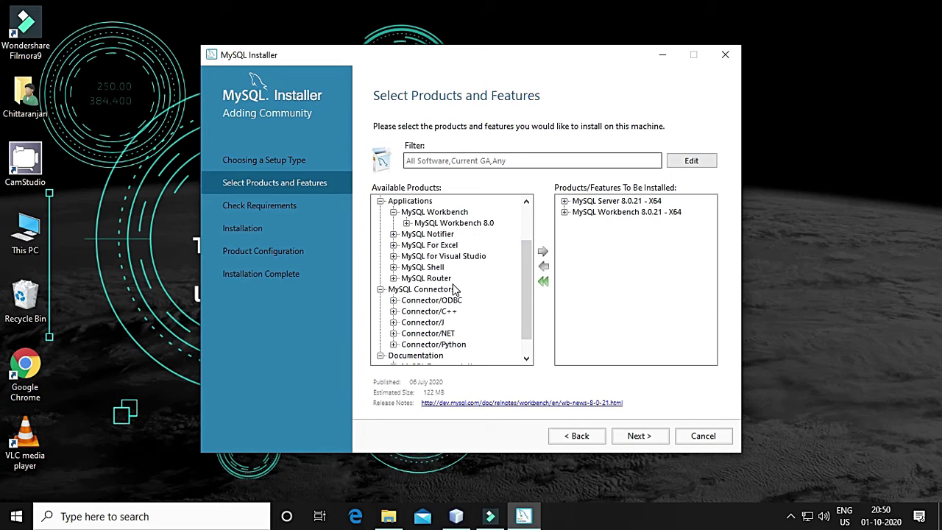
Add Connector/ODBC 5.3.14 - X64 to the products to be installed
{"action": "left_click", "coordinate": [393, 301]}
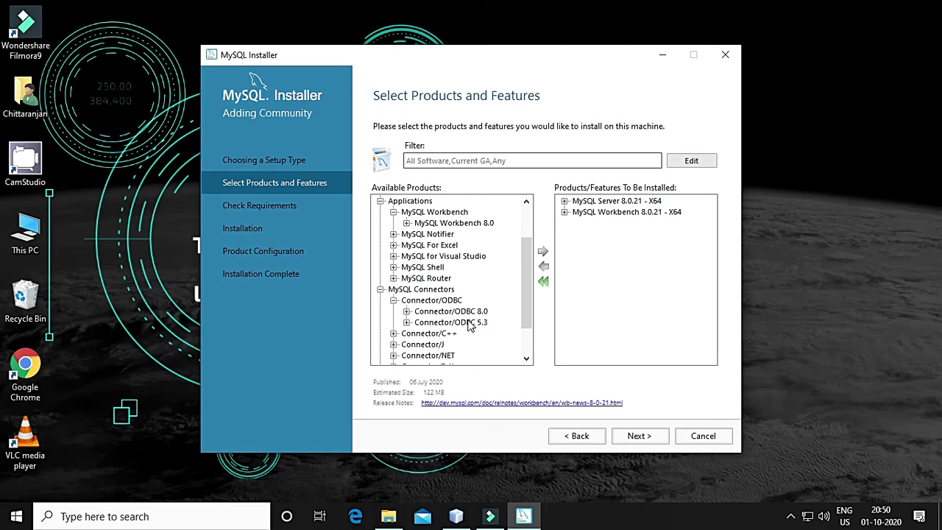
{"action": "left_click", "coordinate": [466, 325]}
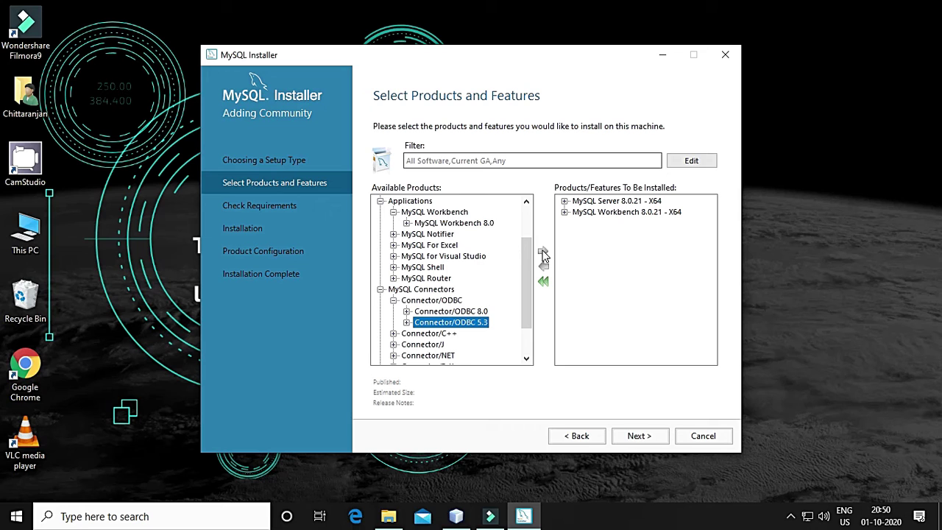
{"action": "double_click", "coordinate": [475, 324]}
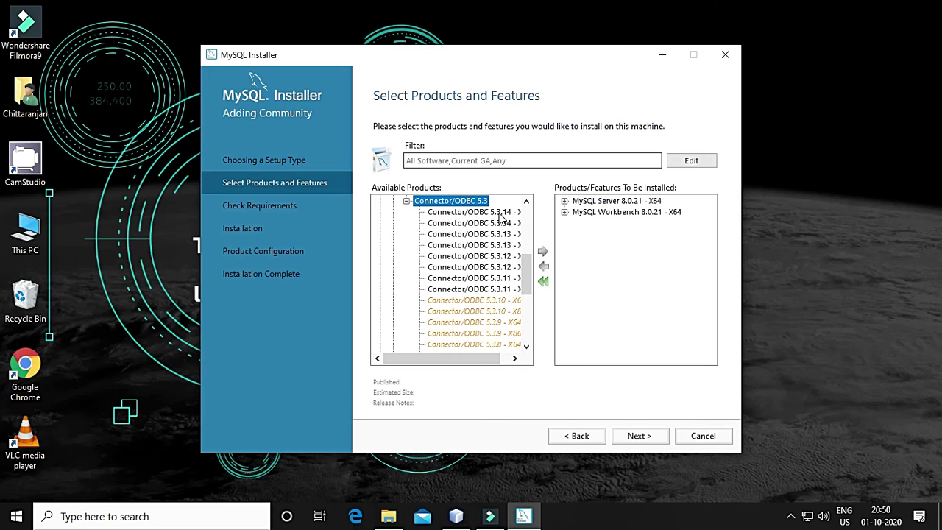
{"action": "left_click", "coordinate": [500, 213]}
{"action": "left_click", "coordinate": [542, 252]}
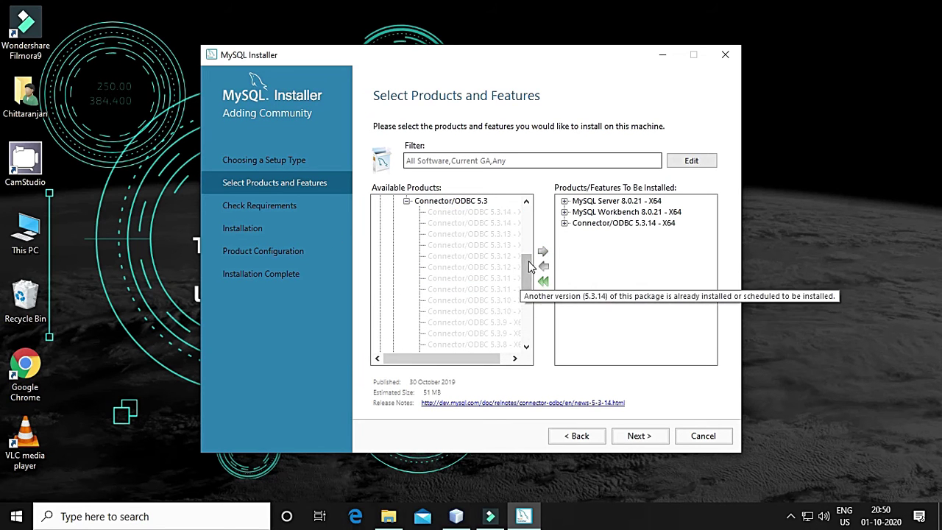
{"action": "left_click_drag", "start_coordinate": [529, 267], "coordinate": [529, 316]}
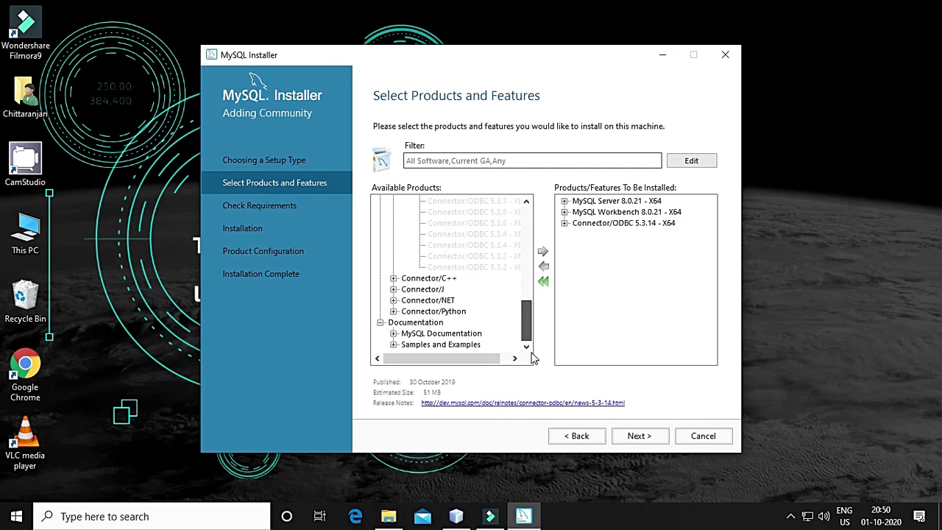
Select MySQL Documentation 8.0 and advance to the Check Requirements page
{"action": "left_click", "coordinate": [393, 334]}
{"action": "left_click", "coordinate": [501, 324]}
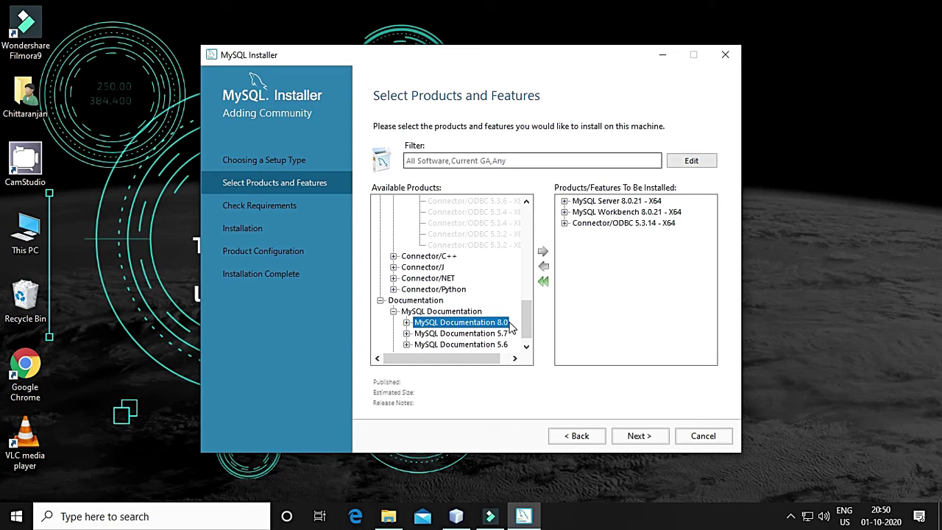
{"action": "left_click", "coordinate": [790, 516]}
{"action": "left_click", "coordinate": [825, 489]}
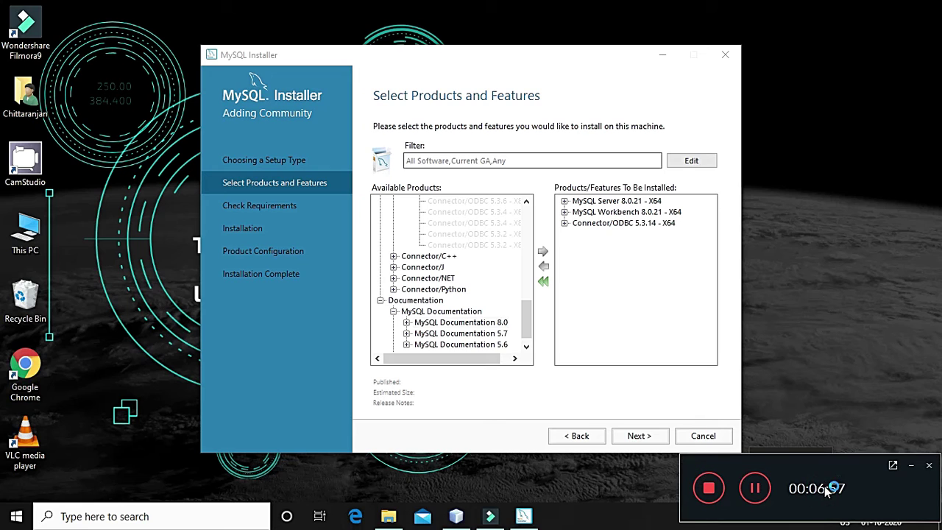
{"action": "left_click", "coordinate": [756, 489]}
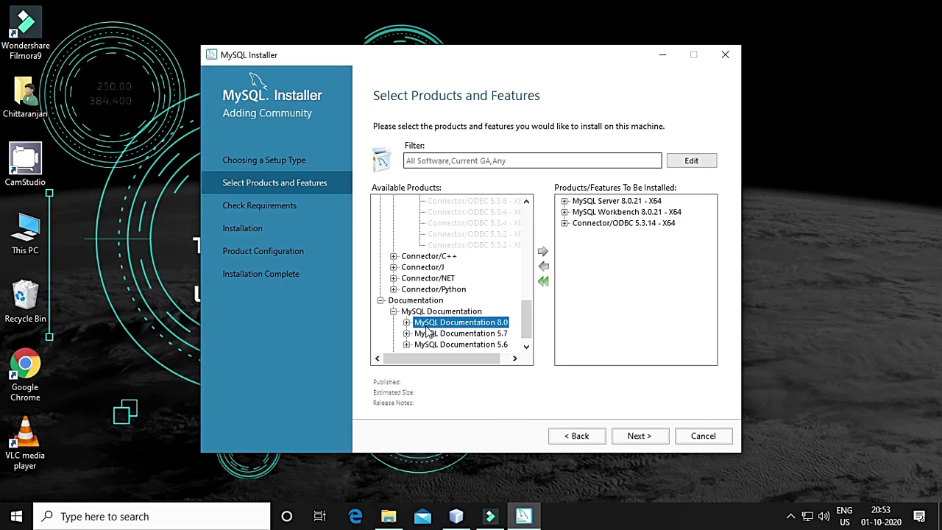
{"action": "left_click", "coordinate": [639, 438]}
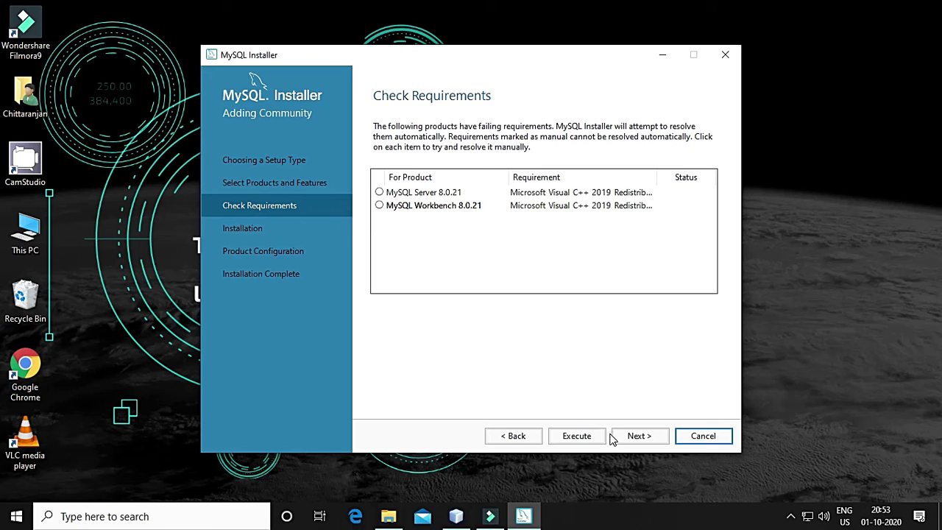
Review MySQL Server 8.0.21's requirement details and try to proceed despite the missing Visual C++ 2019
{"action": "left_click", "coordinate": [637, 436]}
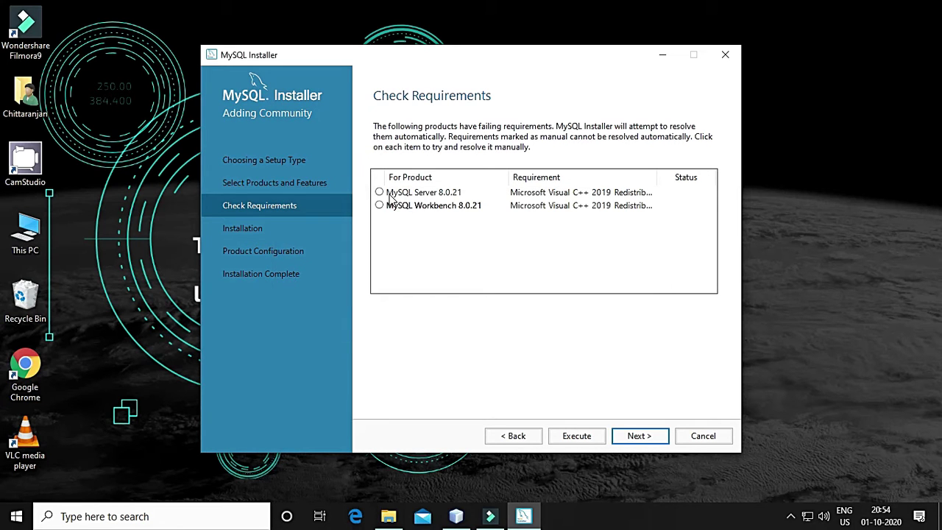
{"action": "left_click", "coordinate": [379, 192]}
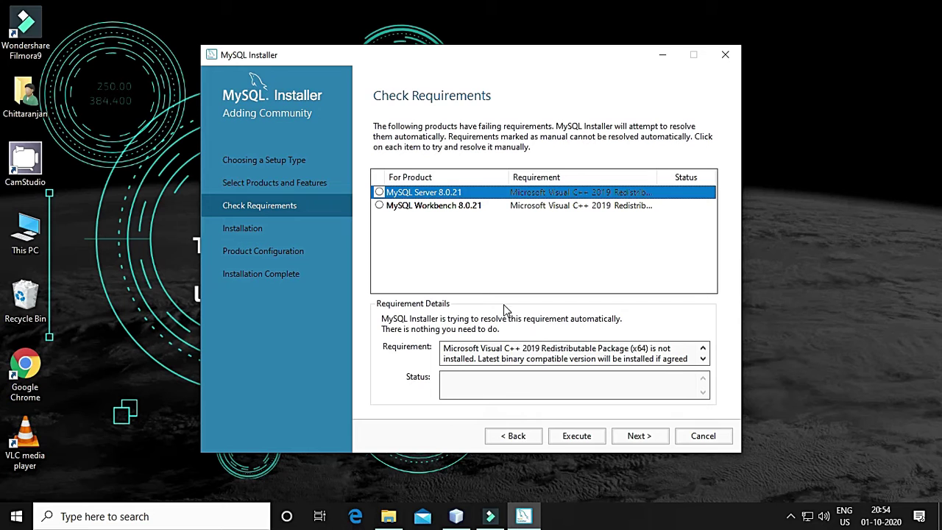
{"action": "left_click", "coordinate": [629, 439]}
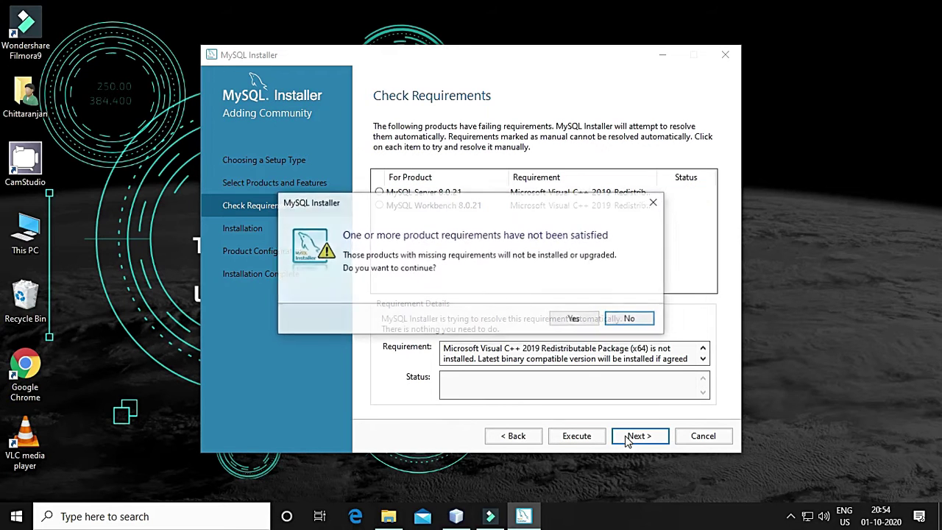
Decline skipping requirements and download the Visual C++ 2015-2019 Redistributable (x64) setup
{"action": "left_click", "coordinate": [625, 326]}
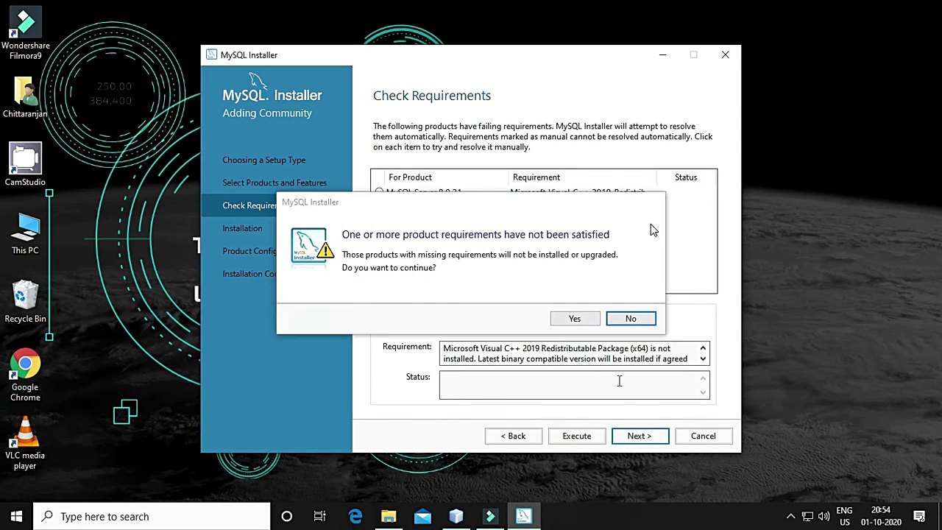
{"action": "left_click", "coordinate": [579, 438]}
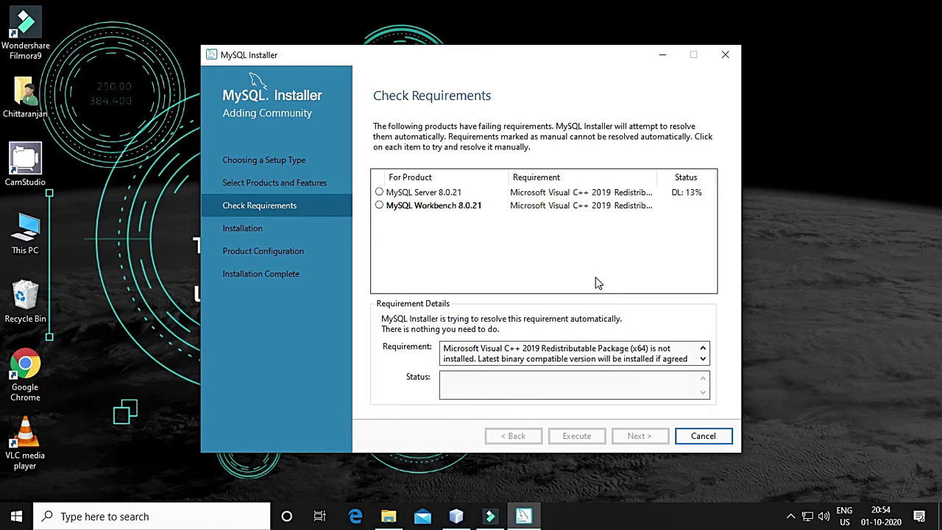
{"action": "left_click", "coordinate": [792, 519]}
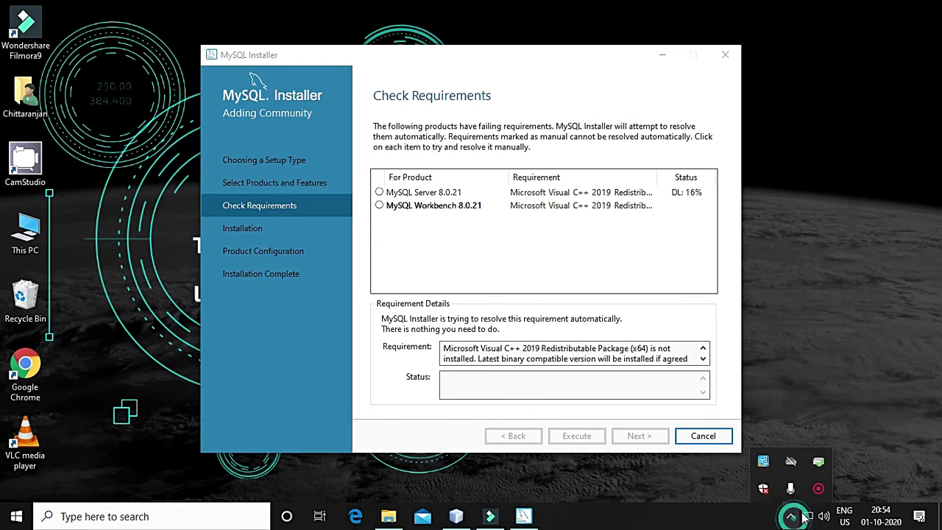
{"action": "left_click", "coordinate": [819, 490]}
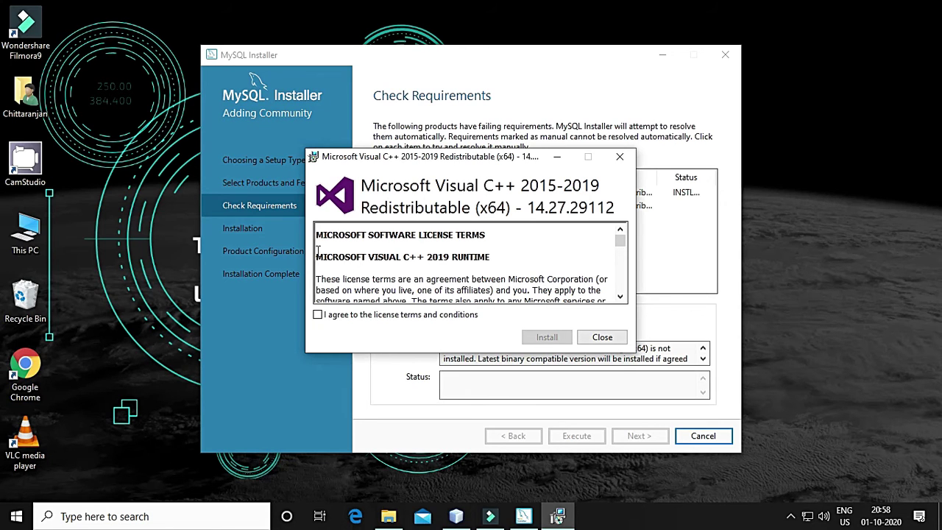
Accept the license and install the Visual C++ 2015-2019 x64 redistributable, closing setup once it succeeds
{"action": "left_click", "coordinate": [319, 315]}
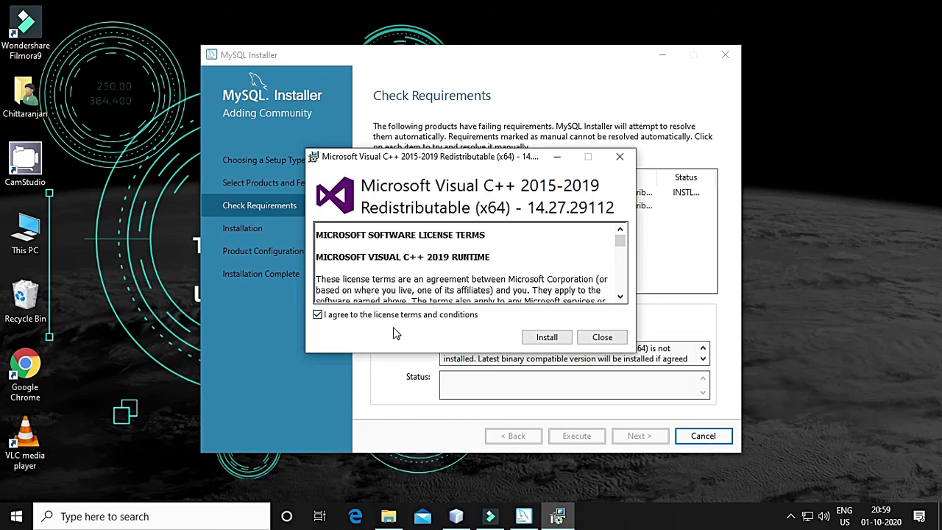
{"action": "left_click", "coordinate": [550, 338]}
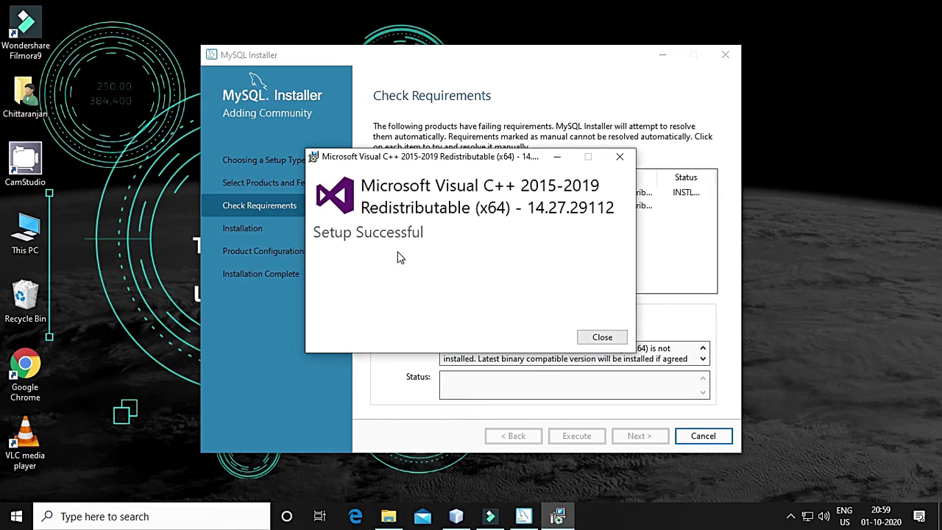
{"action": "left_click", "coordinate": [601, 337]}
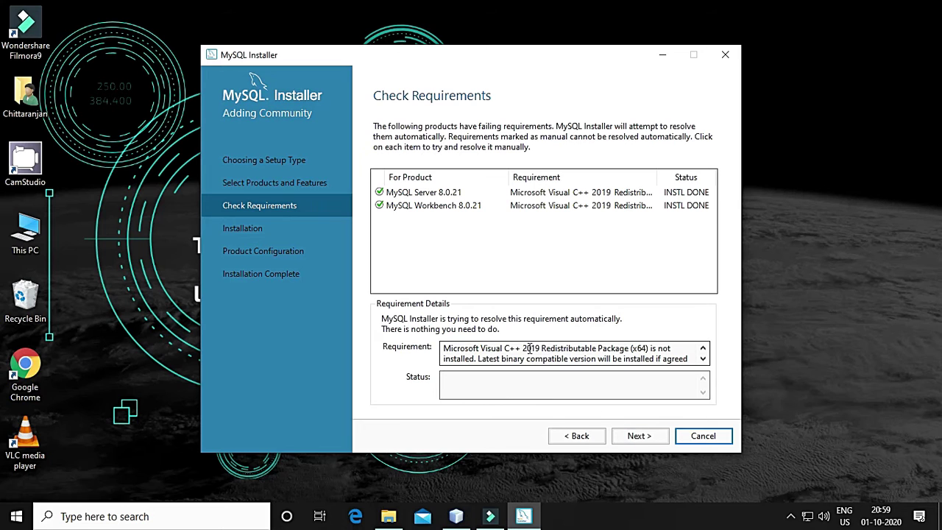
Install MySQL Server 8.0.21, Workbench 8.0.21 and Connector/ODBC 5.3.14 until all three show Complete
{"action": "left_click", "coordinate": [638, 437]}
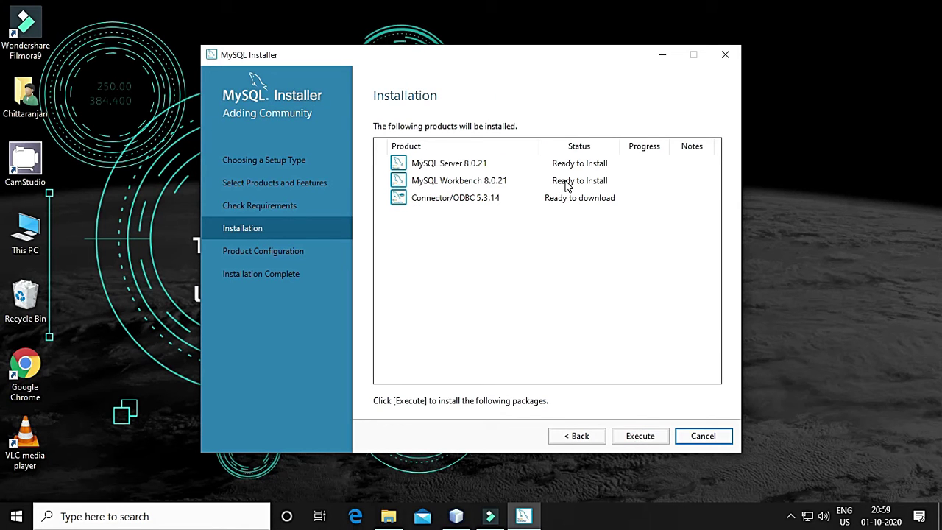
{"action": "left_click", "coordinate": [633, 439]}
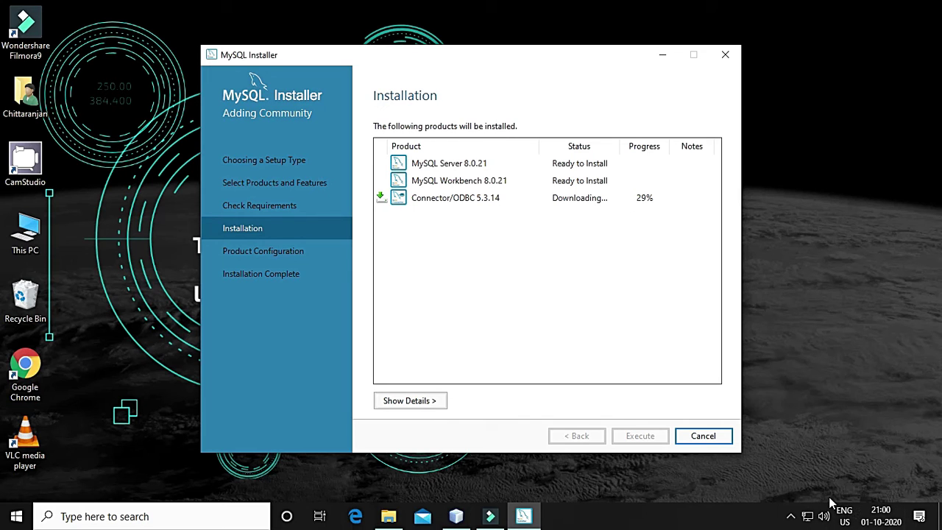
{"action": "left_click", "coordinate": [791, 518]}
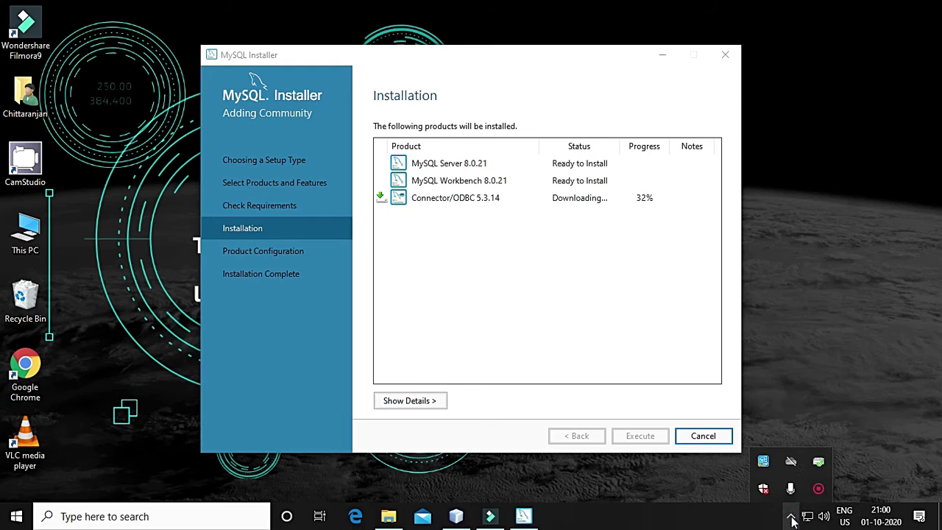
{"action": "left_click", "coordinate": [813, 492]}
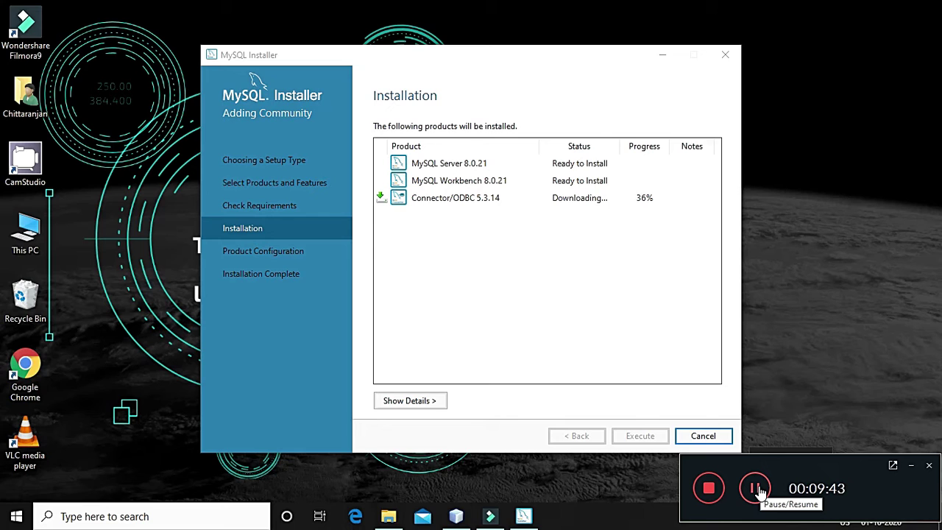
{"action": "left_click", "coordinate": [756, 489]}
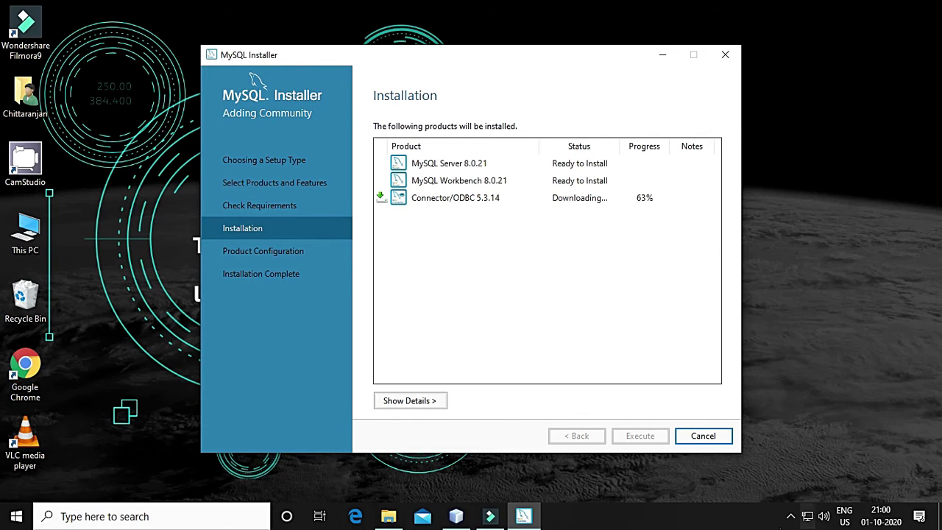
{"action": "left_click", "coordinate": [791, 516]}
{"action": "left_click", "coordinate": [814, 492]}
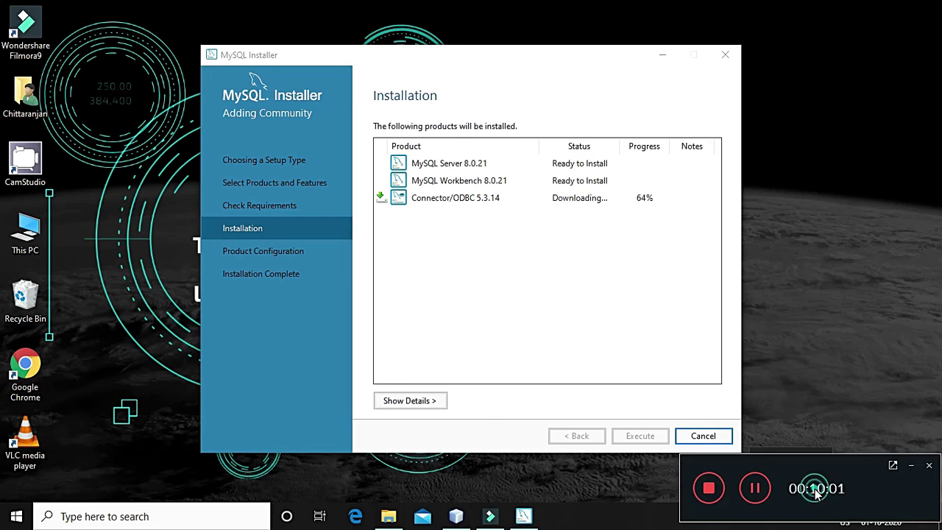
{"action": "left_click", "coordinate": [753, 488]}
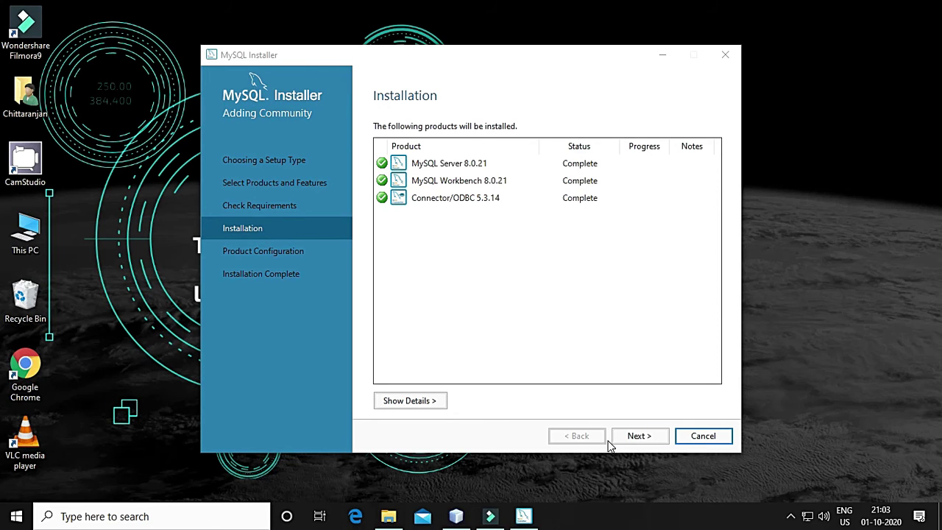
Advance from the installation results into Product Configuration for MySQL Server 8.0.21
{"action": "left_click", "coordinate": [633, 438]}
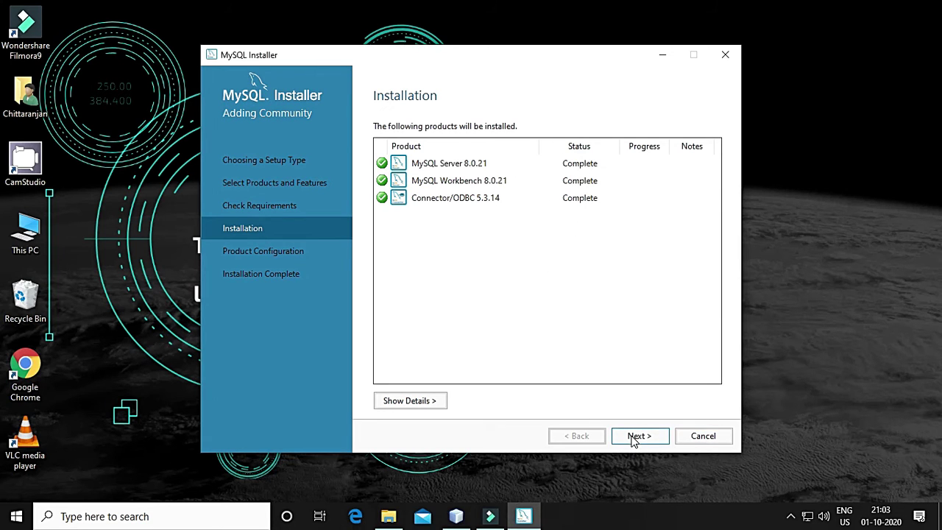
{"action": "left_click", "coordinate": [633, 438]}
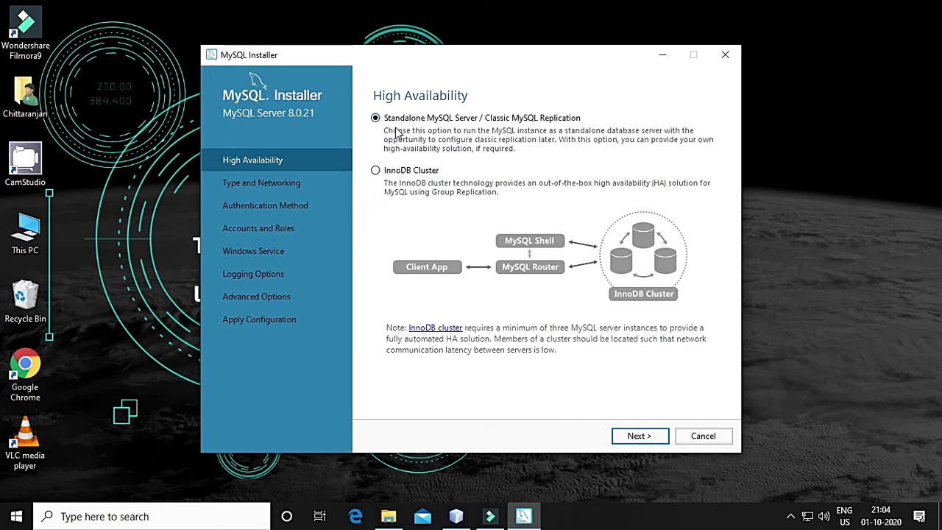
Keep the standalone server with Development Computer networking on port 3306, moving on to Authentication Method
{"action": "left_click", "coordinate": [638, 436]}
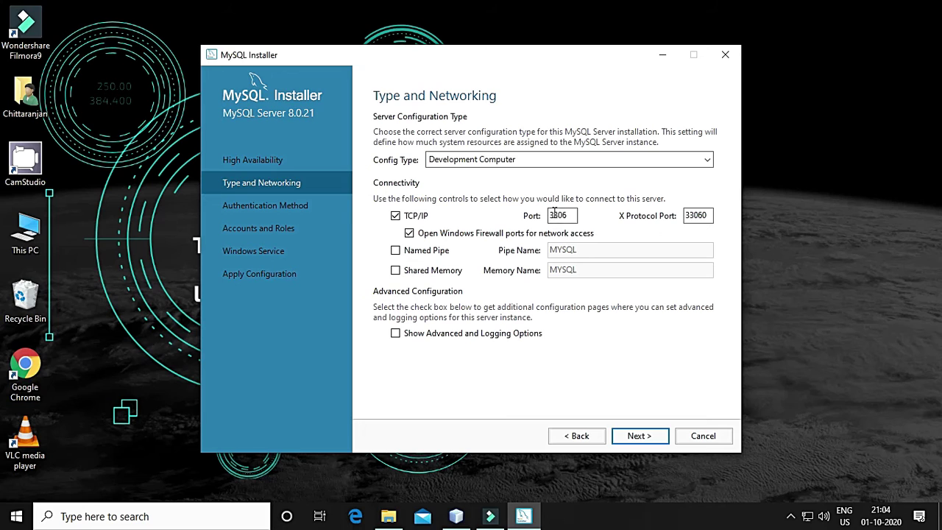
{"action": "left_click_drag", "start_coordinate": [569, 216], "coordinate": [557, 215]}
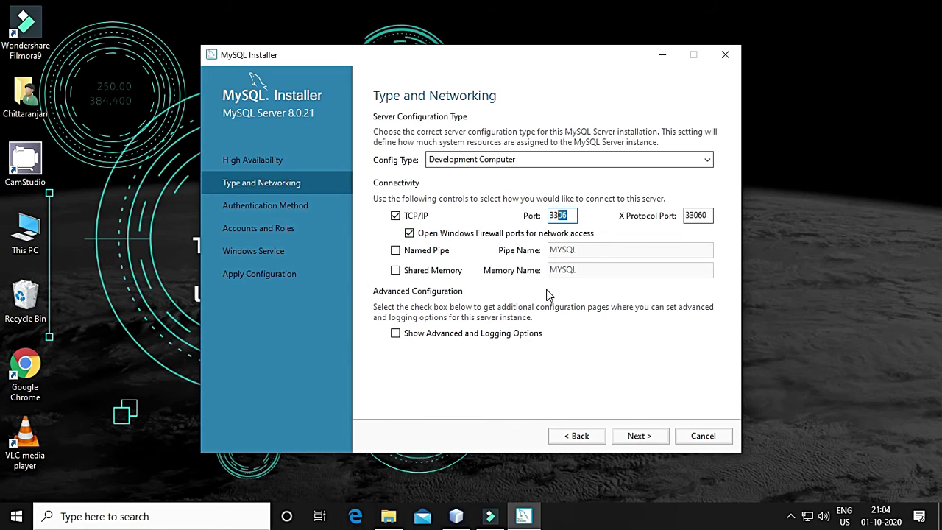
{"action": "left_click", "coordinate": [639, 436]}
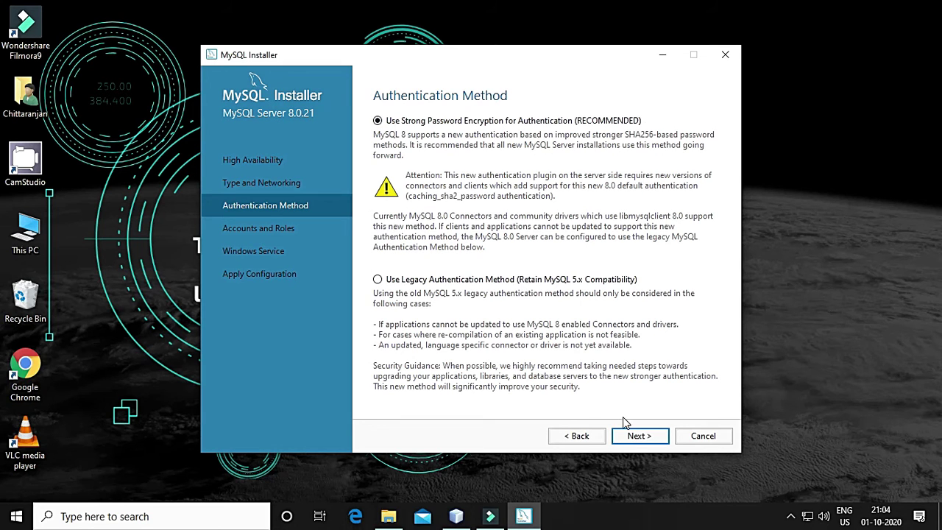
On Accounts and Roles, enter the root password and repeat it, reaching Medium strength
{"action": "left_click", "coordinate": [640, 438]}
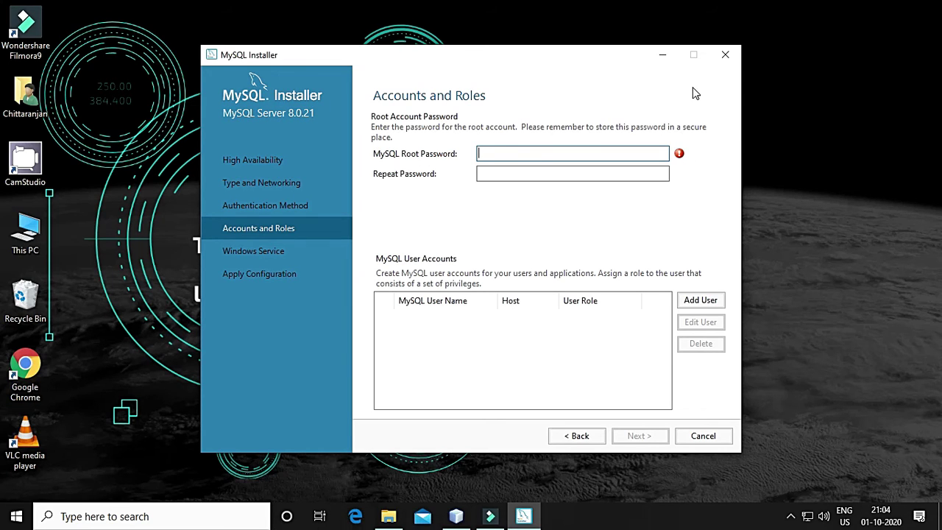
{"action": "type", "text": "12"}
{"action": "type", "text": "********"}
{"action": "key", "text": "Tab"}
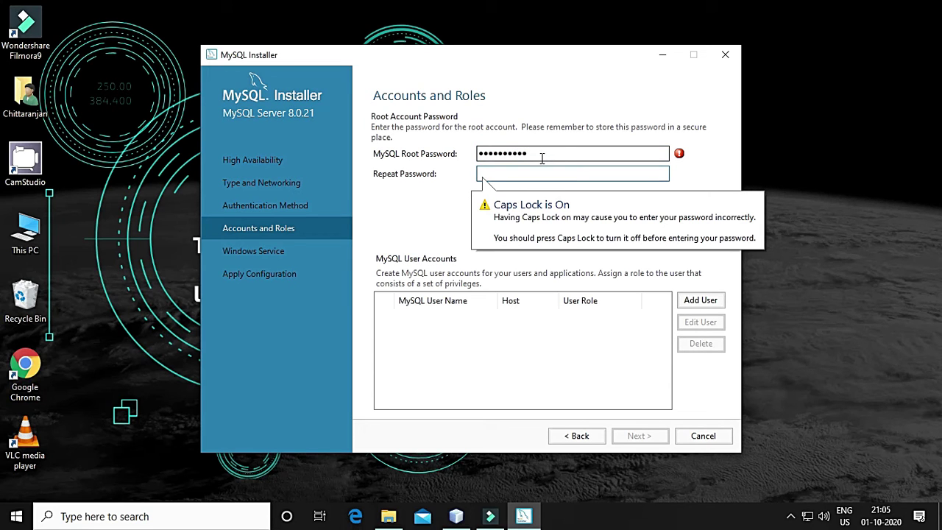
{"action": "double_click", "coordinate": [560, 156]}
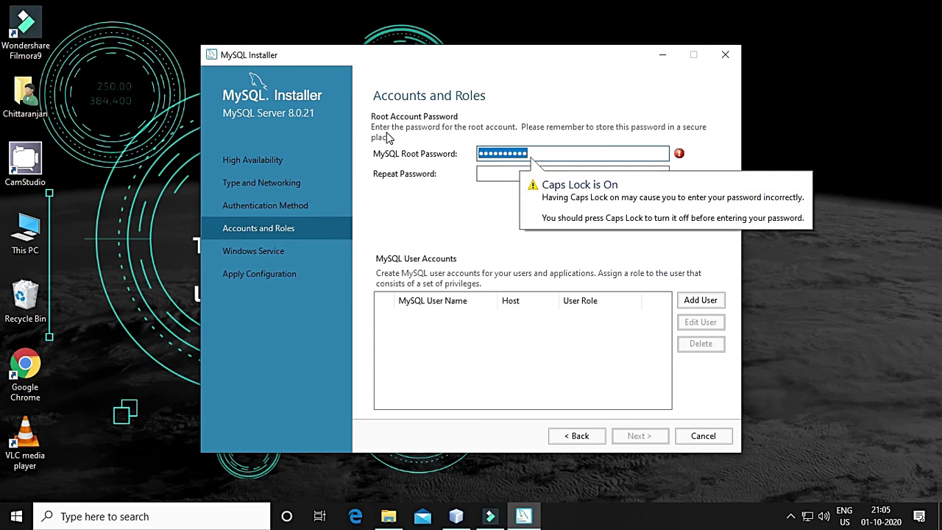
{"action": "type", "text": "*"}
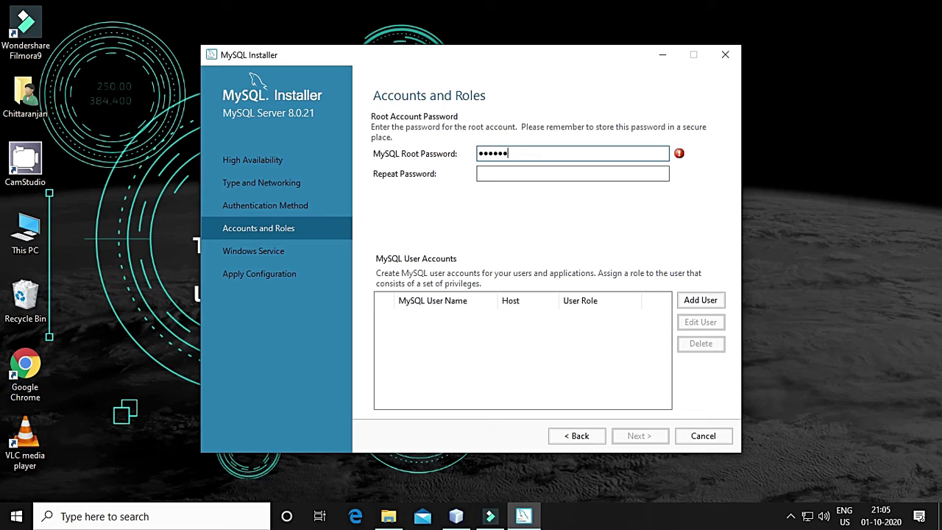
{"action": "key", "text": "Tab"}
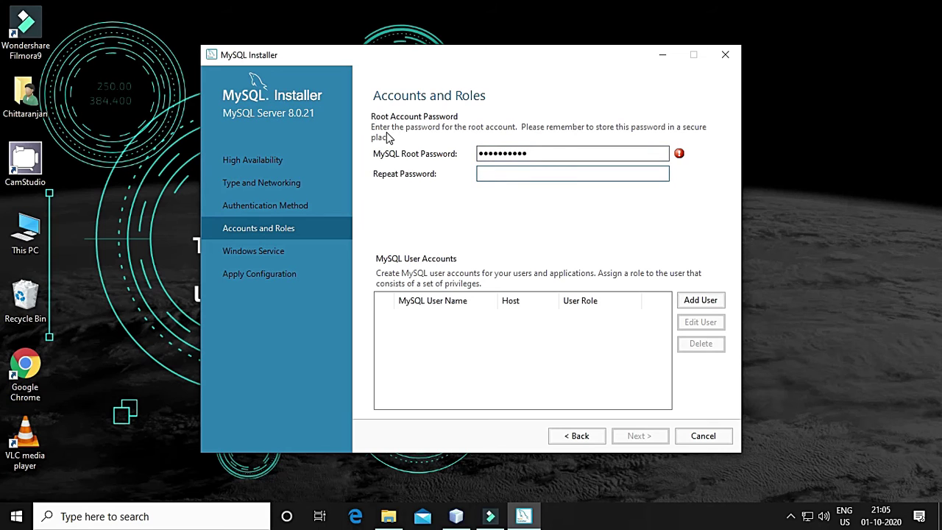
{"action": "double_click", "coordinate": [546, 155]}
{"action": "type", "text": "*"}
{"action": "key", "text": "Tab"}
{"action": "type", "text": "**********"}
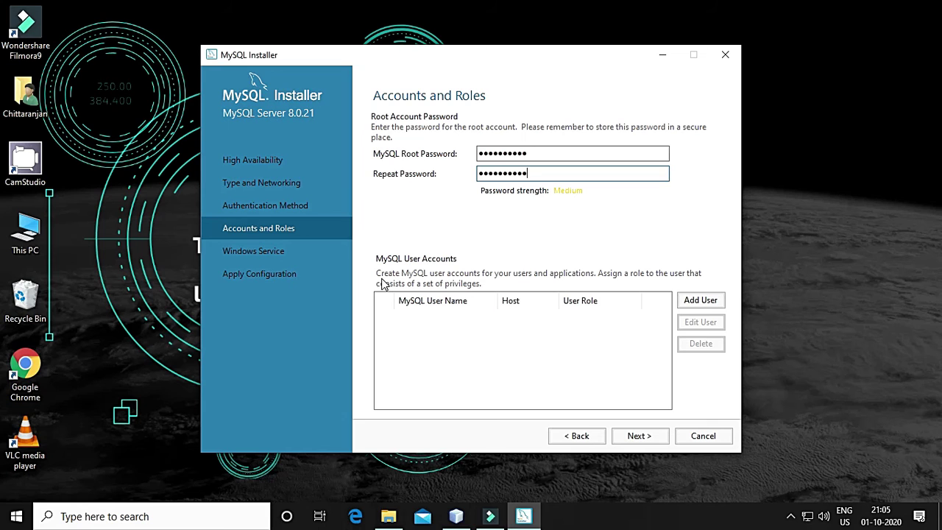
Add a new MySQL user with the DB Admin role for all hosts, setting and confirming its password
{"action": "left_click", "coordinate": [700, 302]}
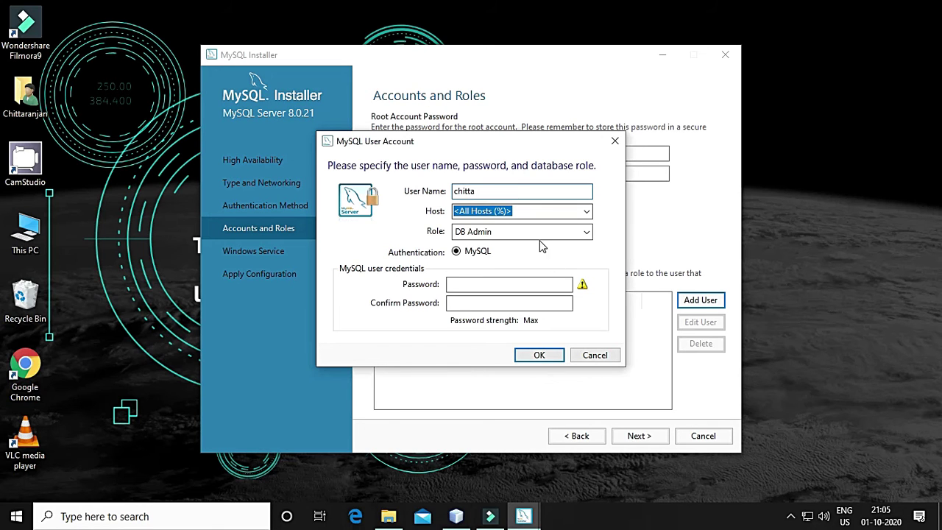
{"action": "left_click", "coordinate": [505, 232]}
{"action": "left_click", "coordinate": [505, 233]}
{"action": "left_click", "coordinate": [586, 232]}
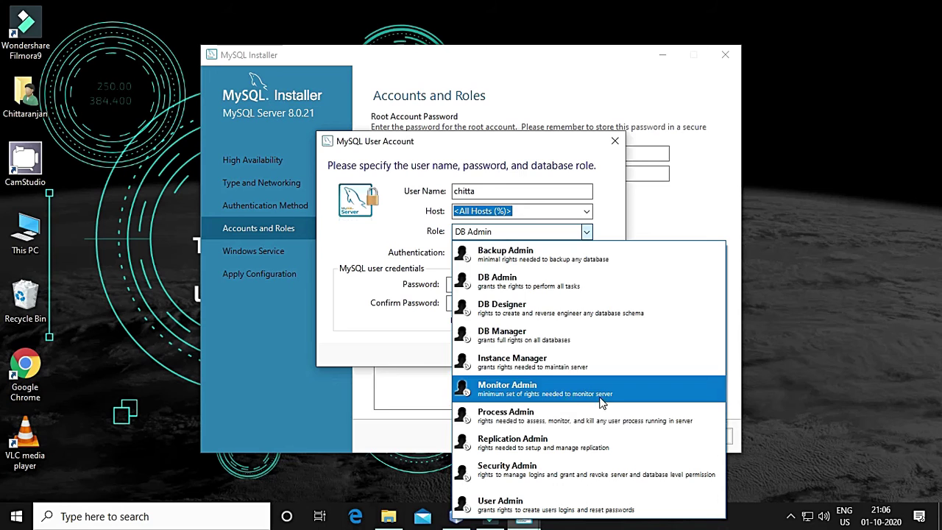
{"action": "left_click", "coordinate": [370, 346]}
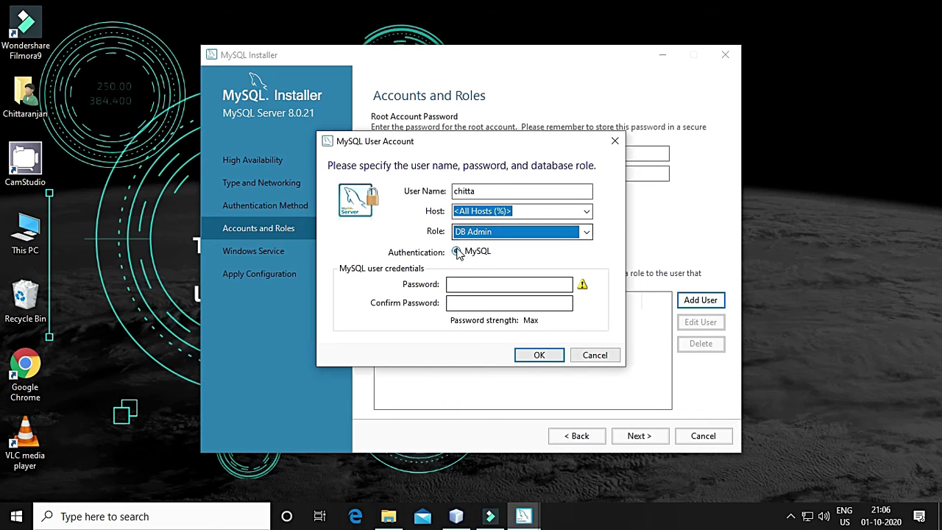
{"action": "left_click", "coordinate": [485, 284]}
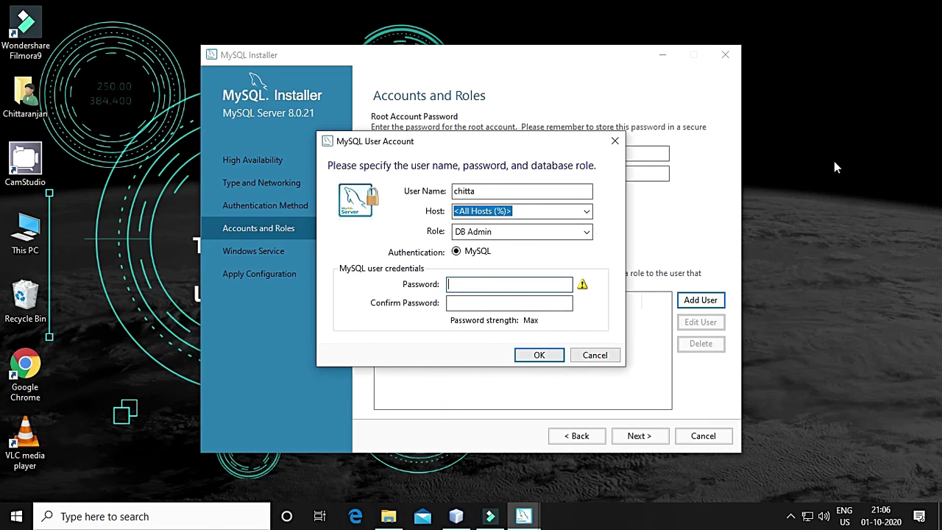
{"action": "type", "text": "c23"}
{"action": "key", "text": "Tab"}
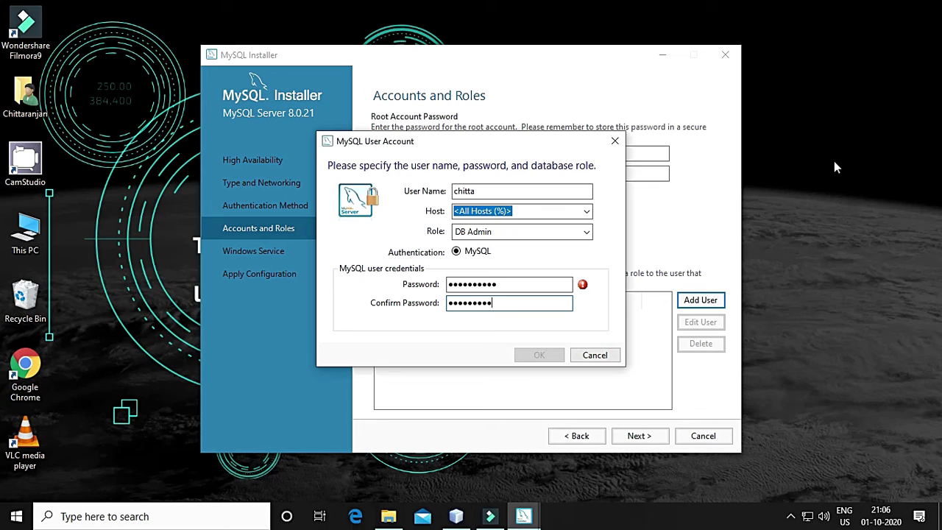
{"action": "type", "text": "3"}
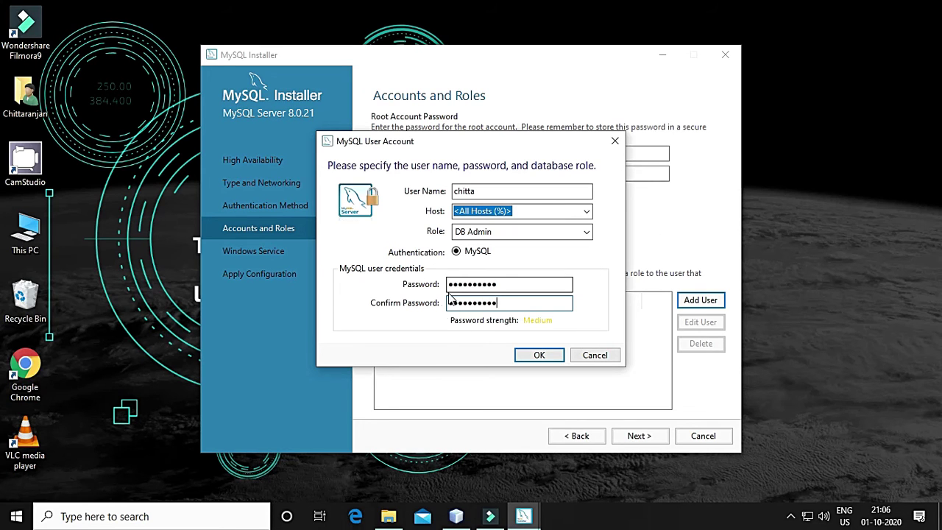
{"action": "left_click", "coordinate": [541, 358]}
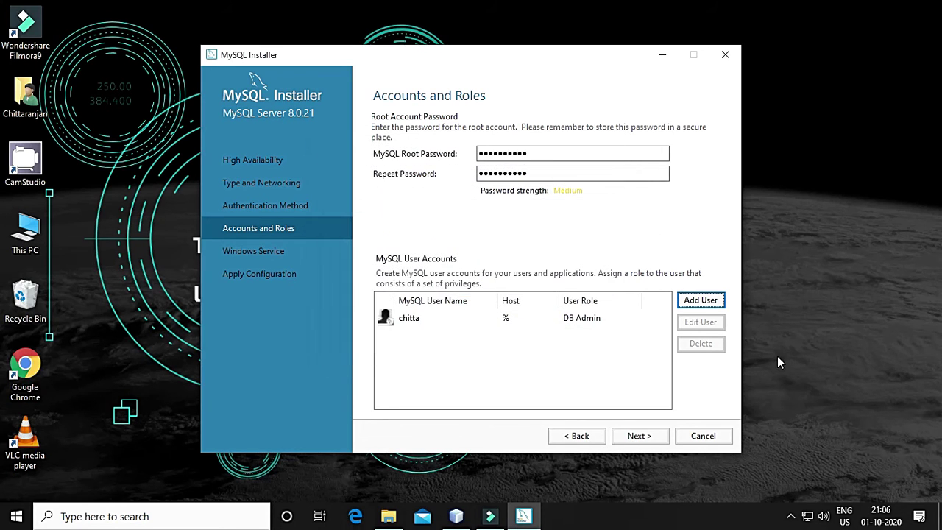
Accept the MySQL80 Windows Service settings and proceed to Apply Configuration
{"action": "left_click", "coordinate": [401, 324]}
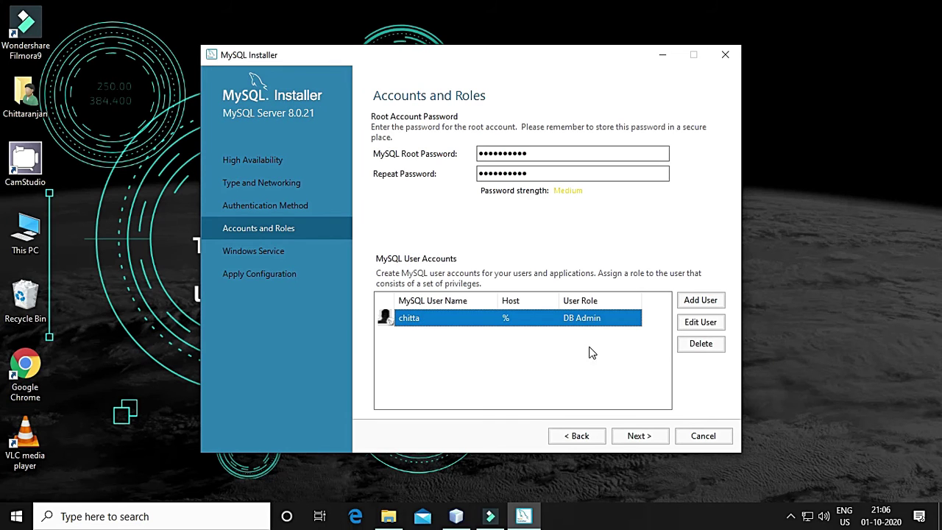
{"action": "left_click", "coordinate": [639, 436]}
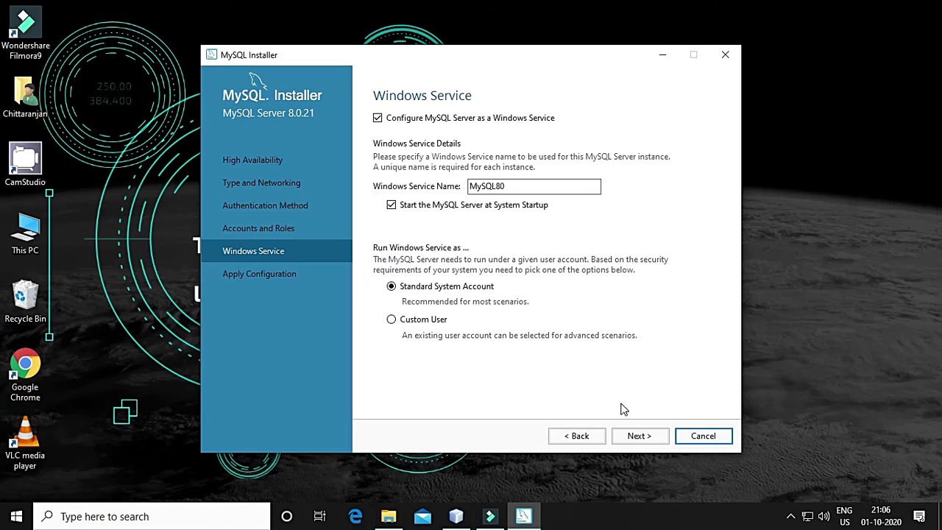
{"action": "left_click", "coordinate": [639, 437]}
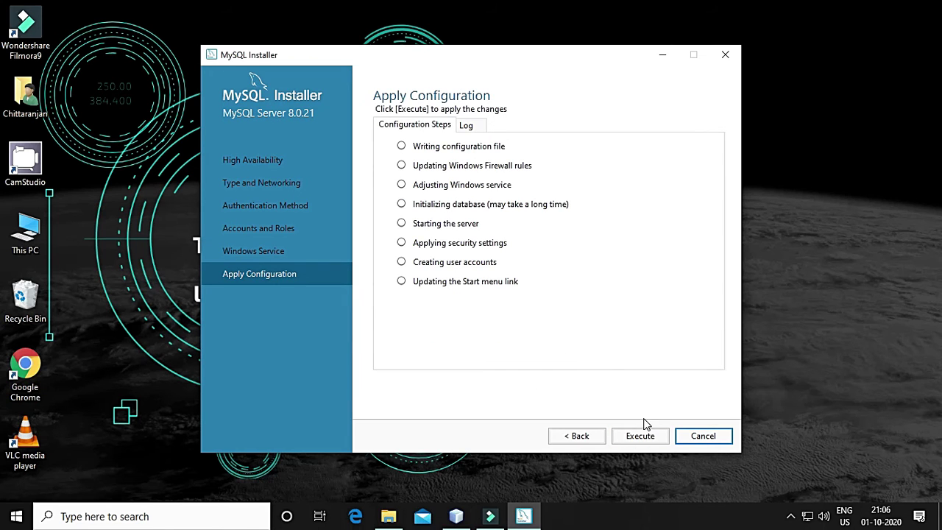
Execute the MySQL Server 8.0.21 configuration until all eight apply steps, including database initialization, complete
{"action": "left_click", "coordinate": [640, 439]}
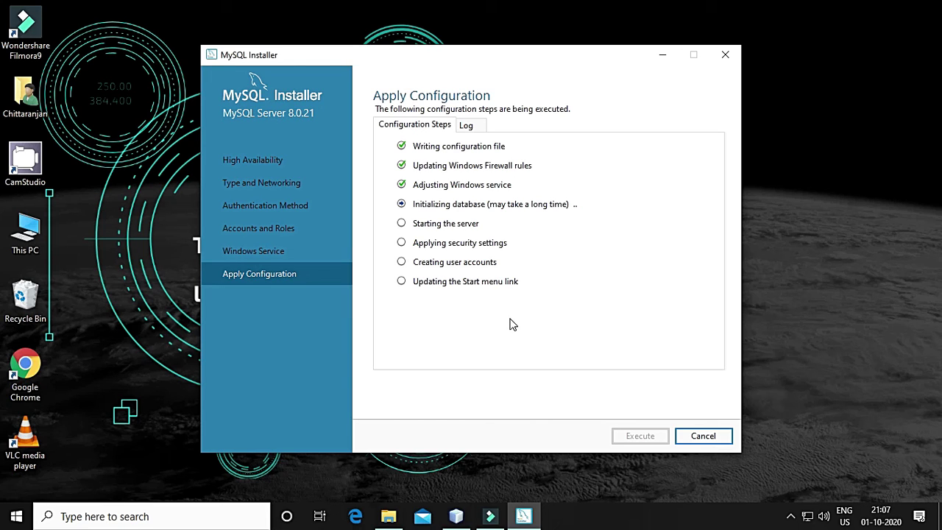
{"action": "left_click", "coordinate": [791, 516]}
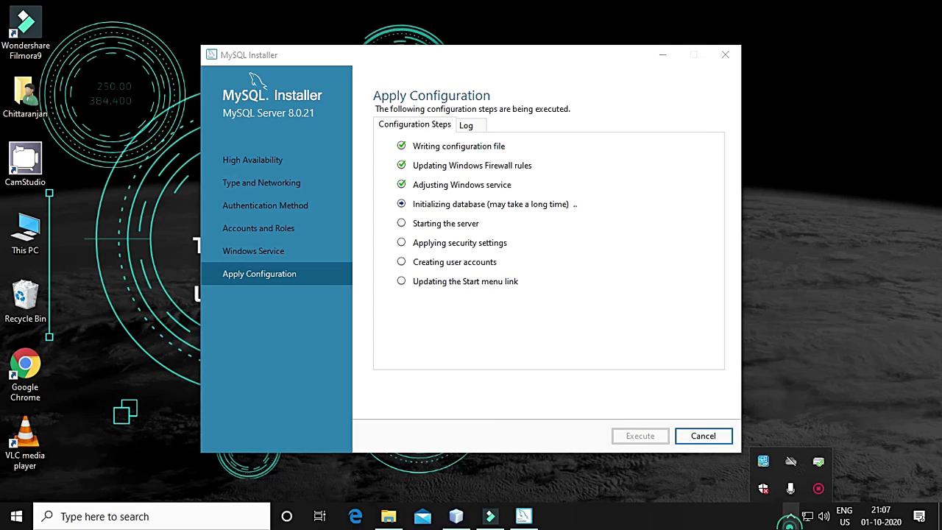
{"action": "left_click", "coordinate": [819, 489]}
{"action": "left_click", "coordinate": [753, 487]}
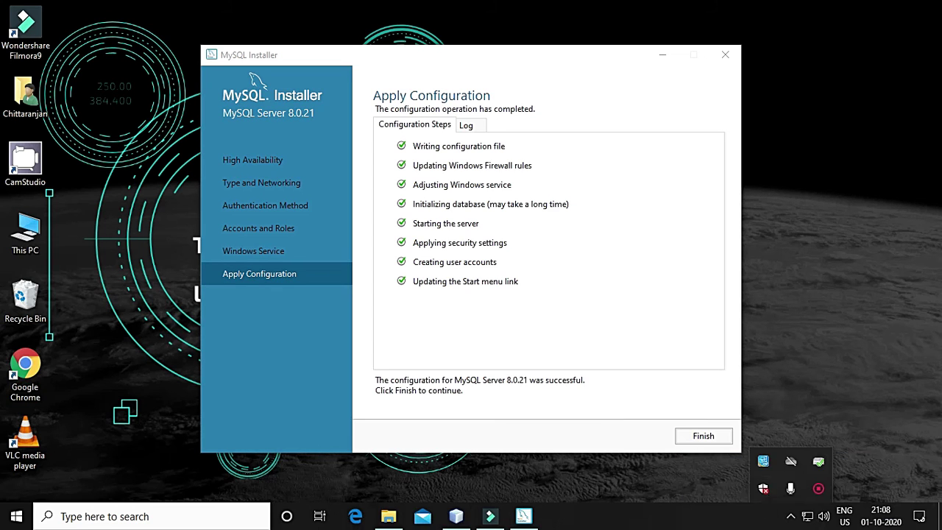
{"action": "left_click", "coordinate": [712, 528]}
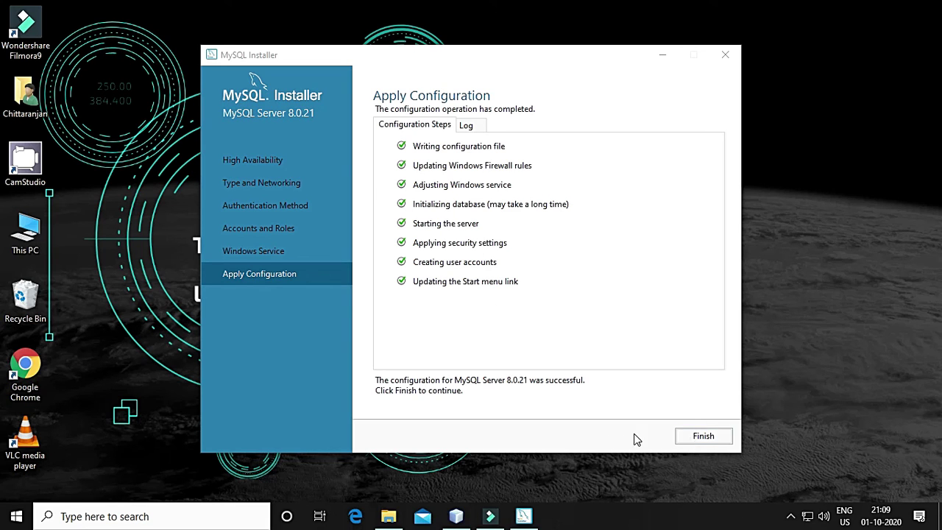
Finish the server configuration and installation, launching MySQL Workbench after setup
{"action": "left_click", "coordinate": [701, 438]}
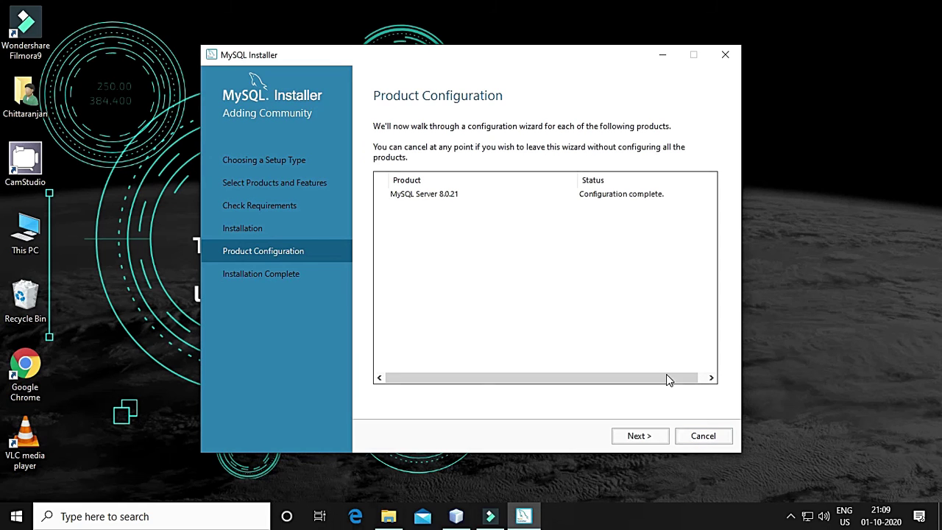
{"action": "left_click", "coordinate": [651, 438]}
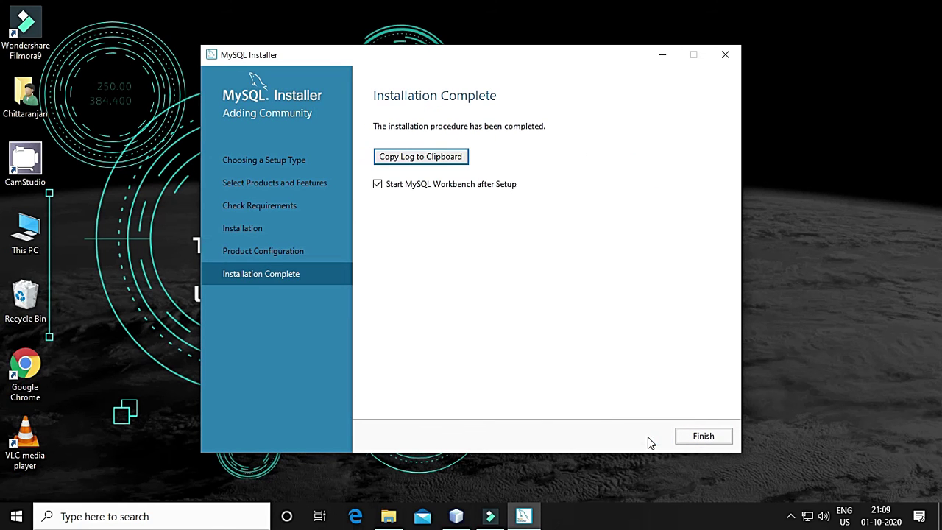
{"action": "left_click", "coordinate": [699, 438]}
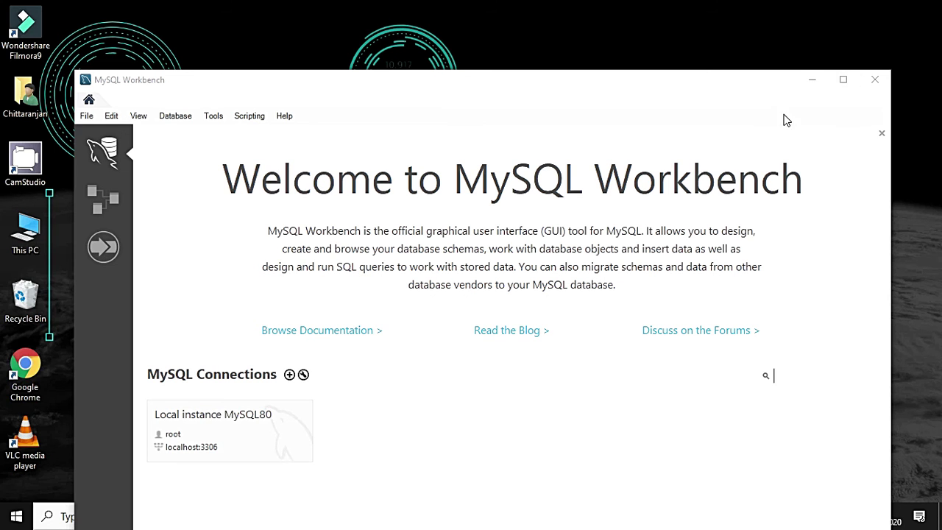
Maximize Workbench and connect to Local instance MySQL80 with the root password
{"action": "left_click", "coordinate": [845, 82]}
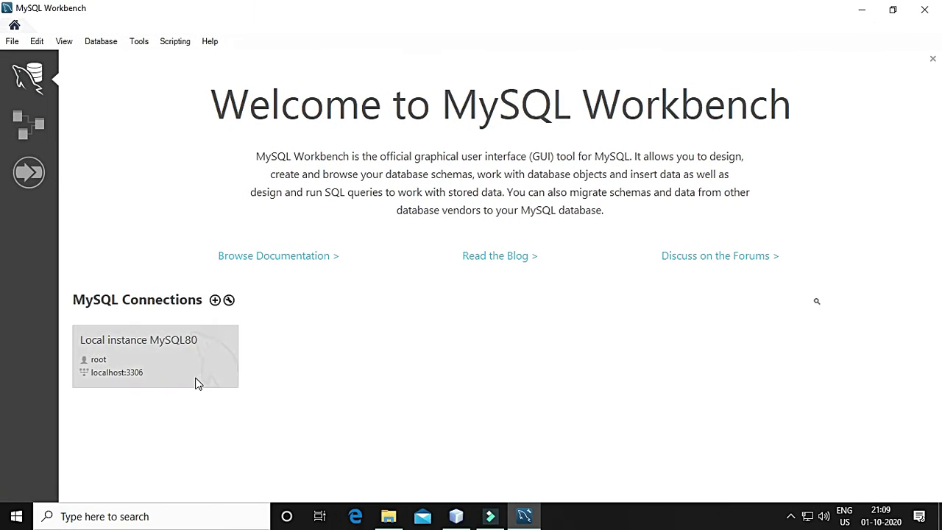
{"action": "left_click", "coordinate": [121, 362]}
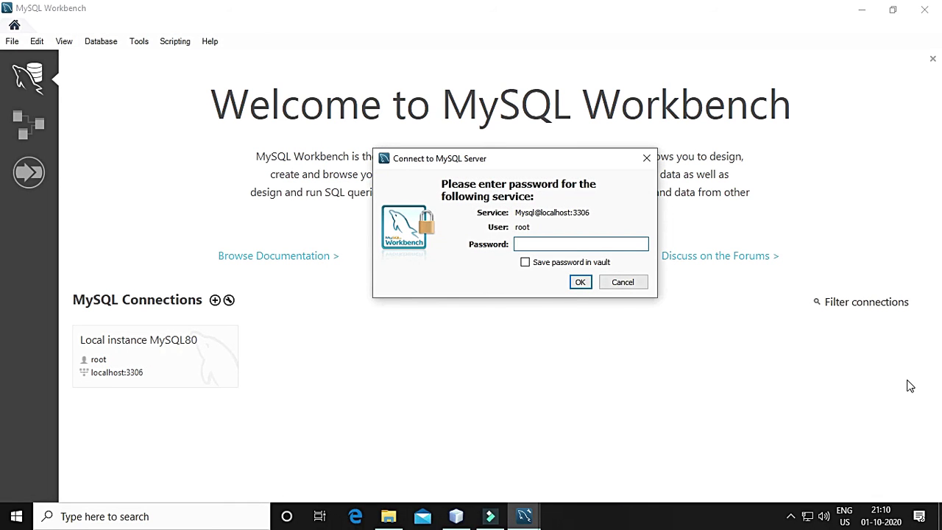
{"action": "type", "text": "**********"}
{"action": "key", "text": "Return"}
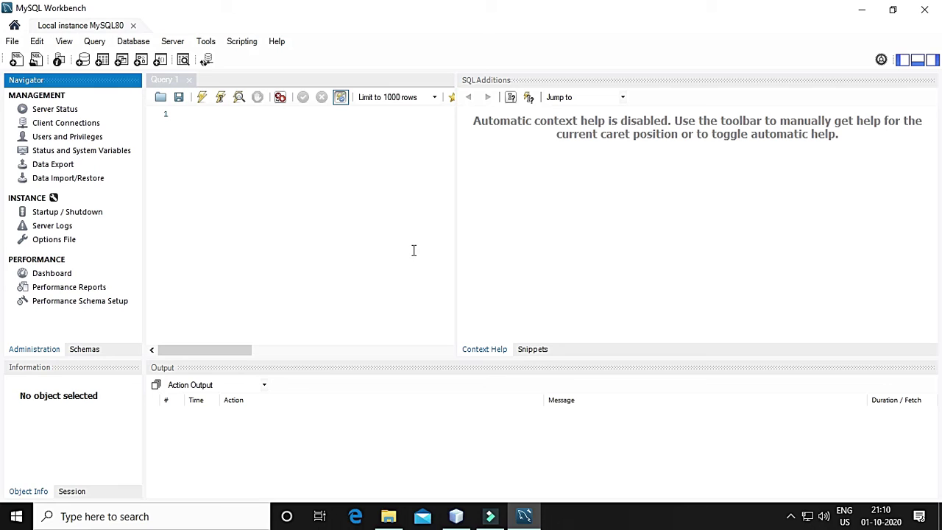
Run 'show databases;' in Query 1, listing information_schema, mysql, performance_schema and sys
{"action": "left_click", "coordinate": [245, 139]}
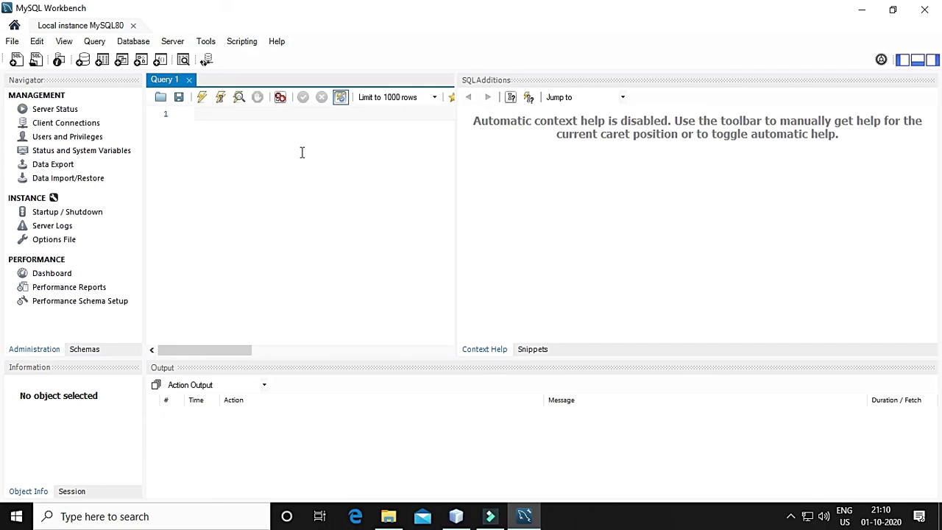
{"action": "type", "text": "shows"}
{"action": "key", "text": "BackSpace"}
{"action": "type", "text": "databases;"}
{"action": "left_click", "coordinate": [203, 101]}
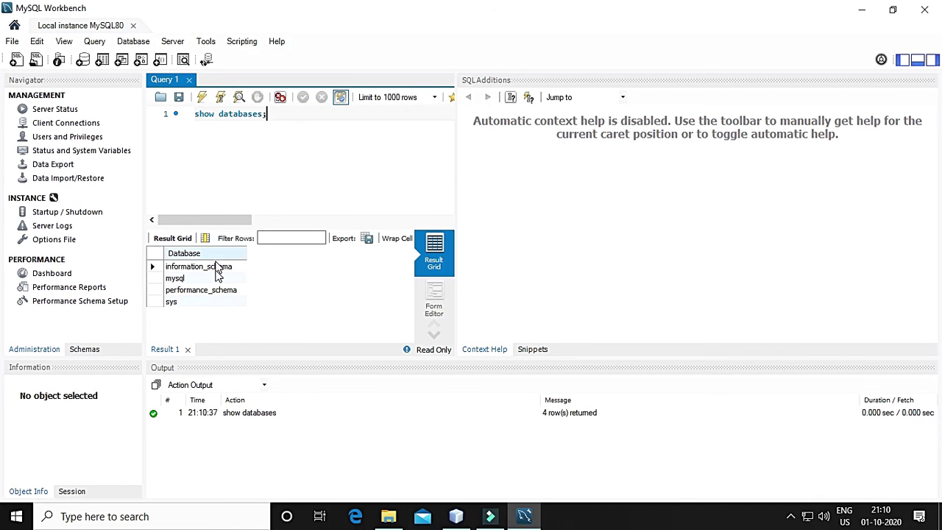
{"action": "left_click_drag", "start_coordinate": [283, 115], "coordinate": [192, 115]}
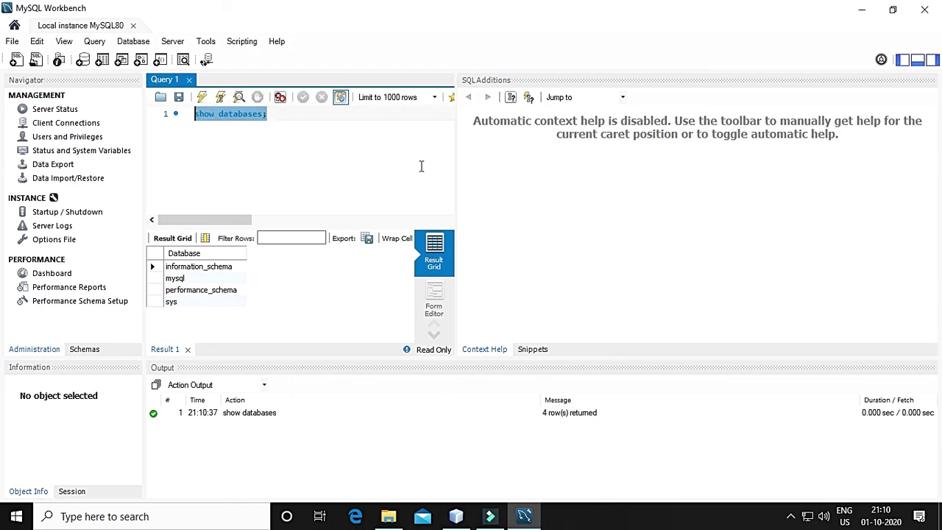
Run 'create database test;', then rerun 'show databases;' to confirm test appears among five rows
{"action": "type", "text": "crea"}
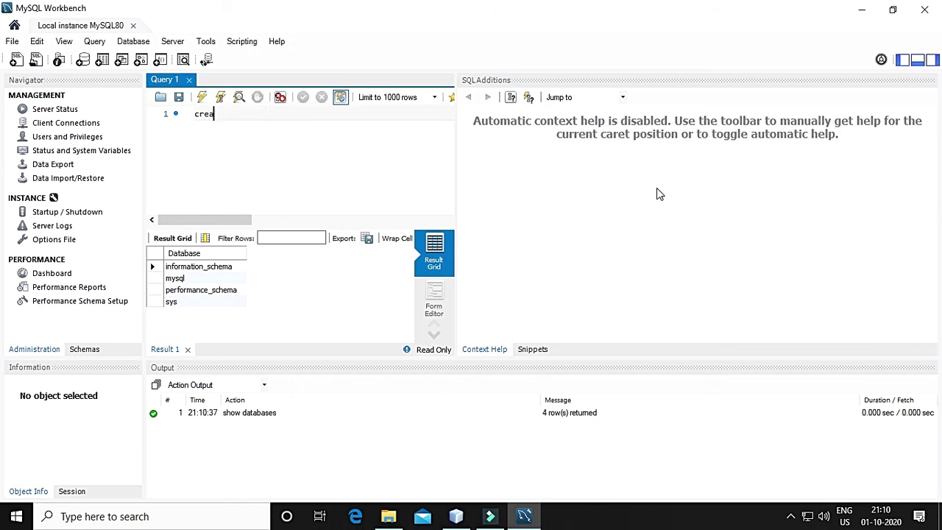
{"action": "type", "text": "te database"}
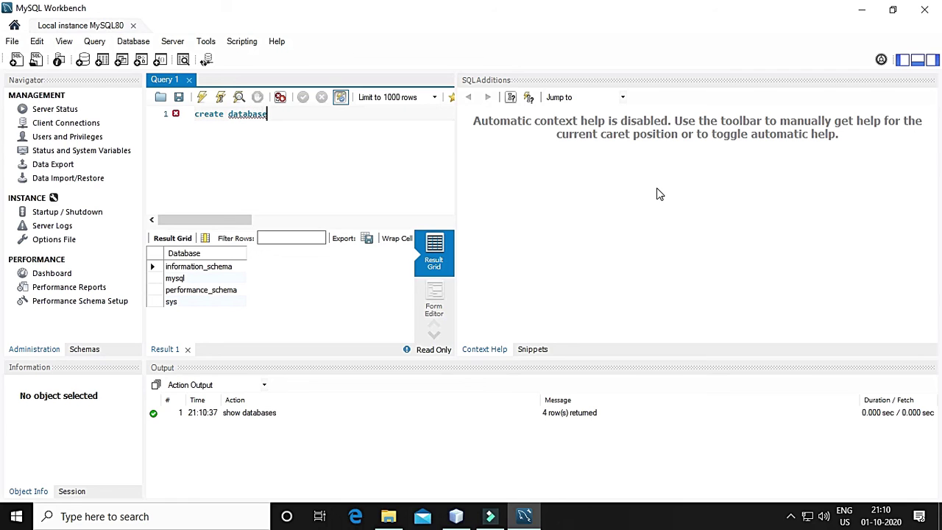
{"action": "type", "text": " test;"}
{"action": "left_click", "coordinate": [203, 98]}
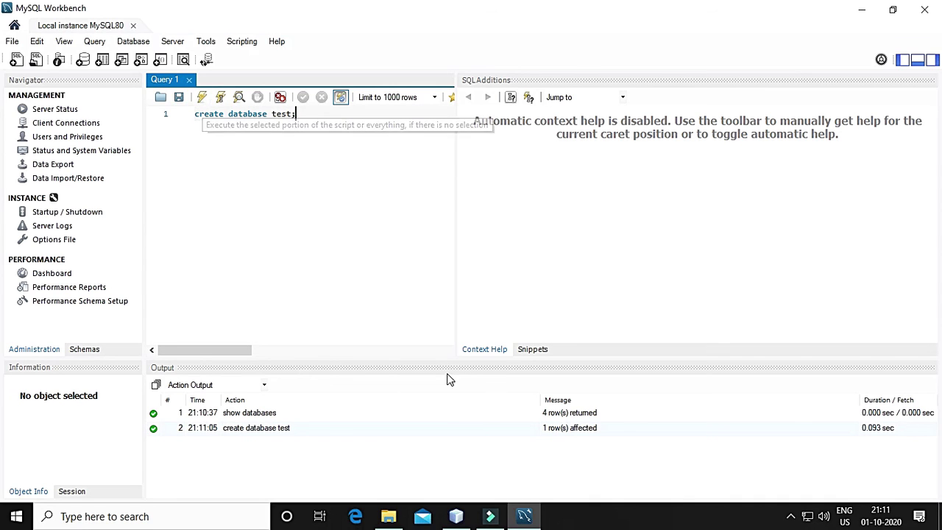
{"action": "left_click_drag", "start_coordinate": [318, 119], "coordinate": [246, 131]}
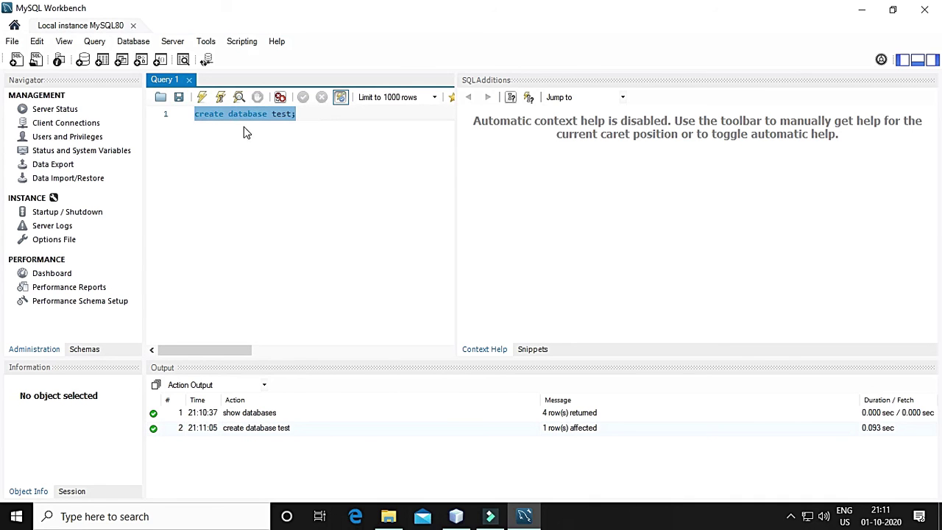
{"action": "type", "text": "show d"}
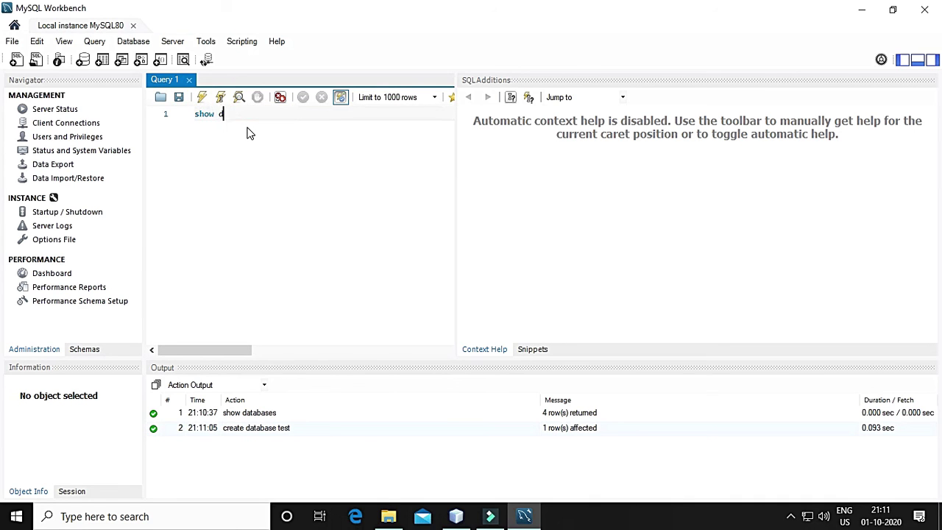
{"action": "type", "text": "atabases;"}
{"action": "left_click", "coordinate": [202, 97]}
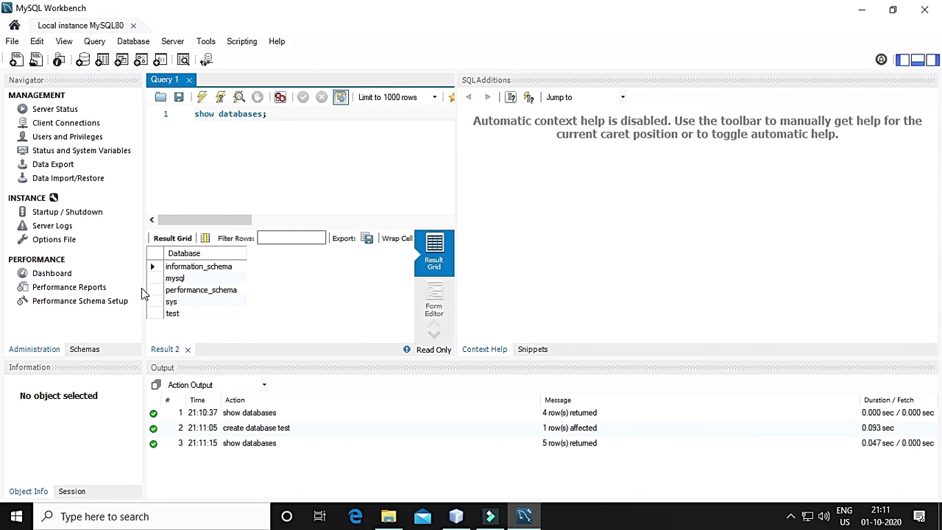